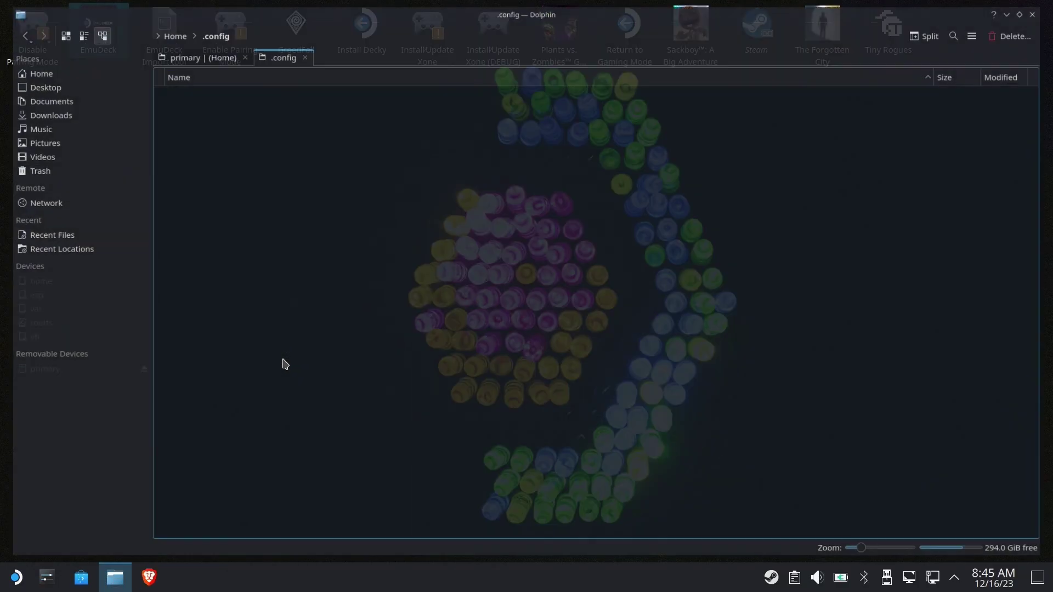
# Step: Open the Downloads folder and check the Metal Slug 2 (Japan, USA) (En,Ja).zip and neocd_z.rom files
pyautogui.click(39, 112)
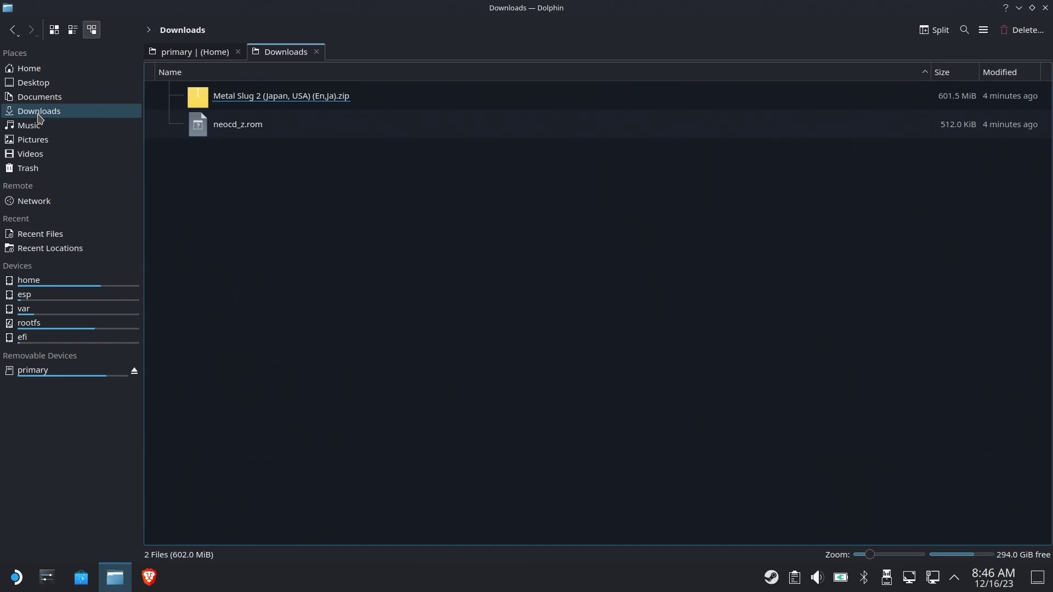
pyautogui.click(242, 101)
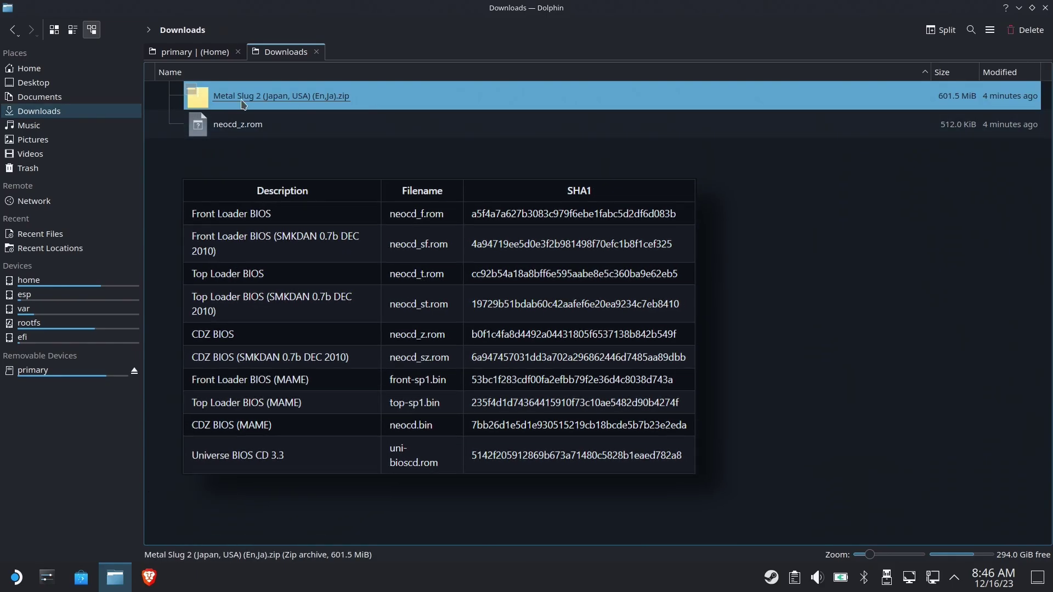
pyautogui.click(265, 130)
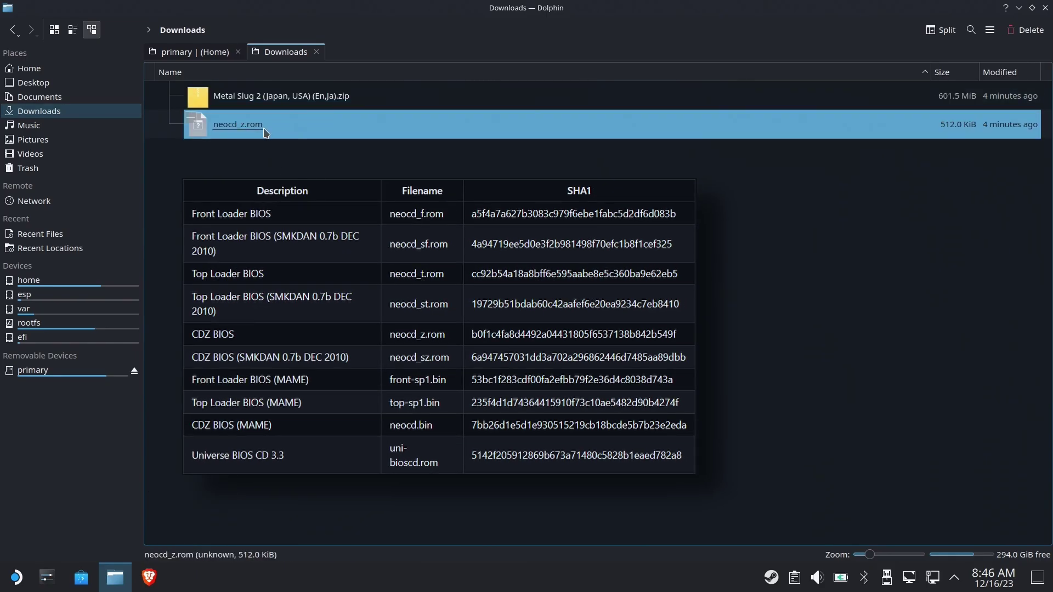
# Step: Split the file view and open the Emulation/bios folder of the primary removable device in the second pane
pyautogui.click(941, 30)
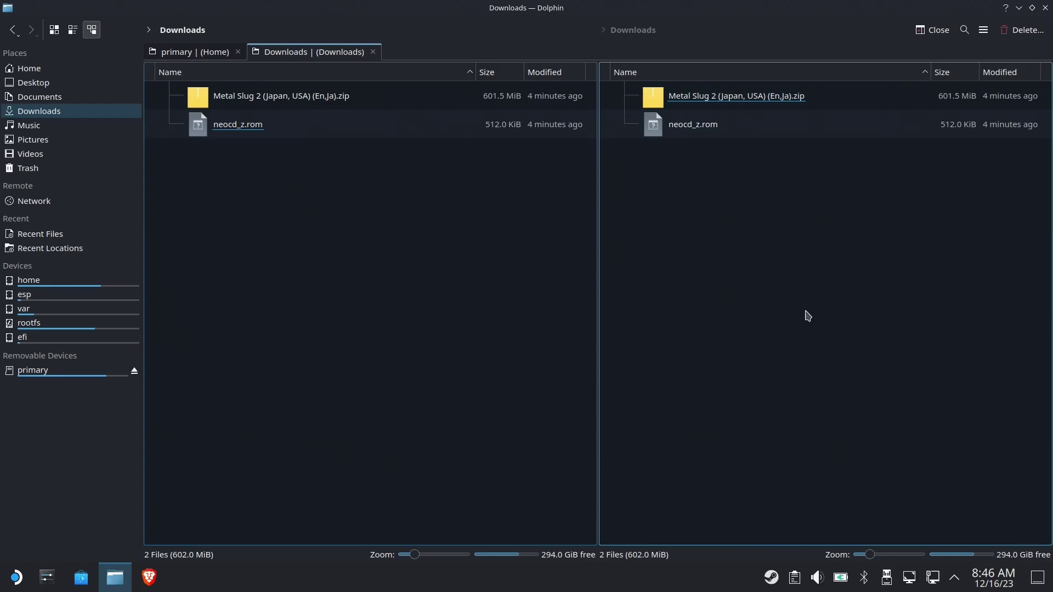
pyautogui.click(81, 372)
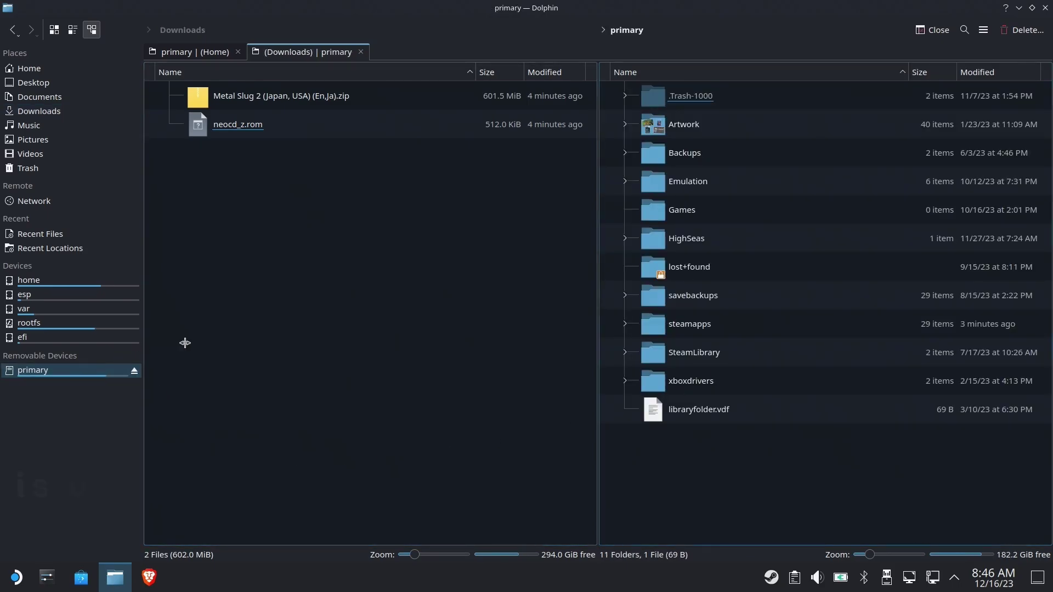
pyautogui.doubleClick(698, 184)
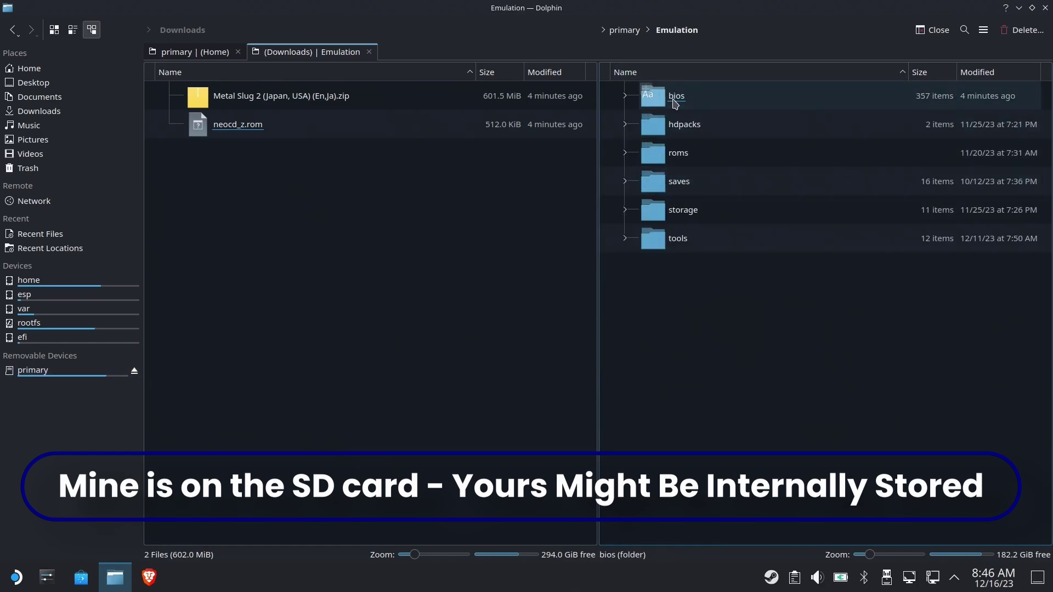
pyautogui.doubleClick(674, 98)
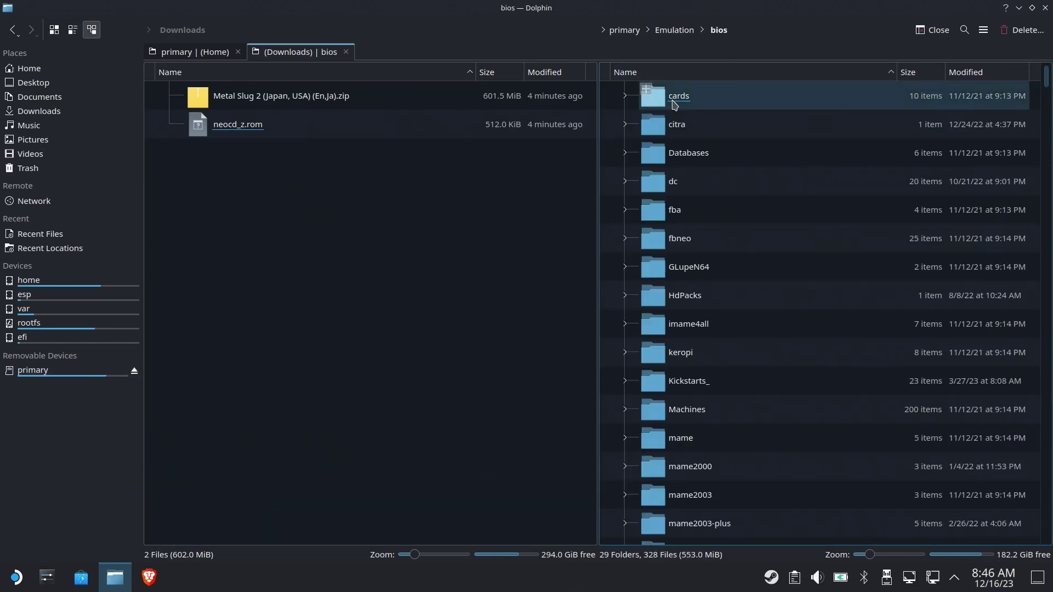
# Step: Create a new folder named neocd inside the bios folder
pyautogui.scroll(-7, 778, 229)
pyautogui.rightClick(785, 230)
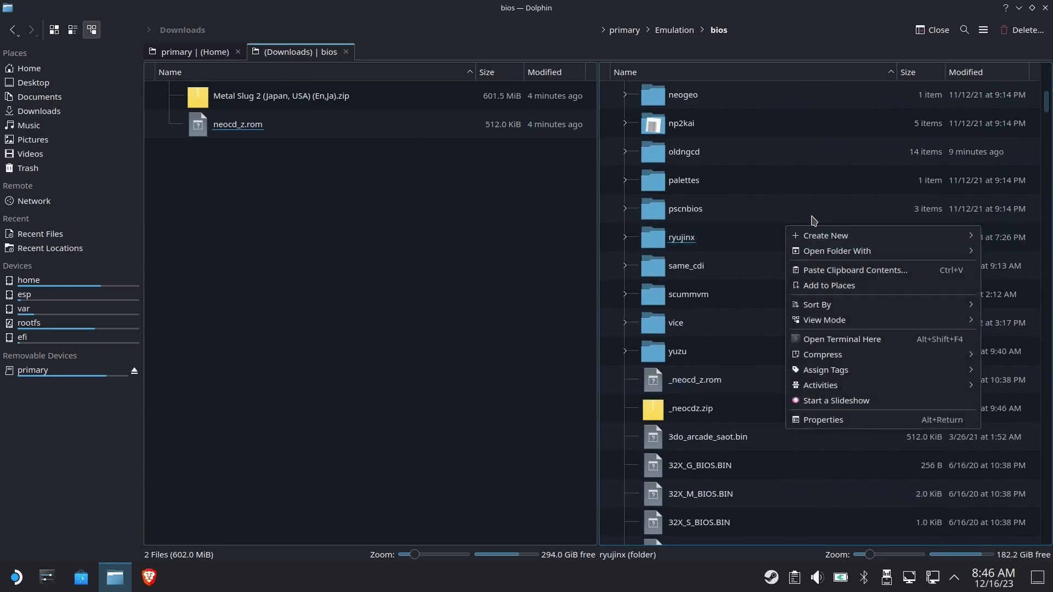
pyautogui.moveTo(826, 236)
pyautogui.click(749, 239)
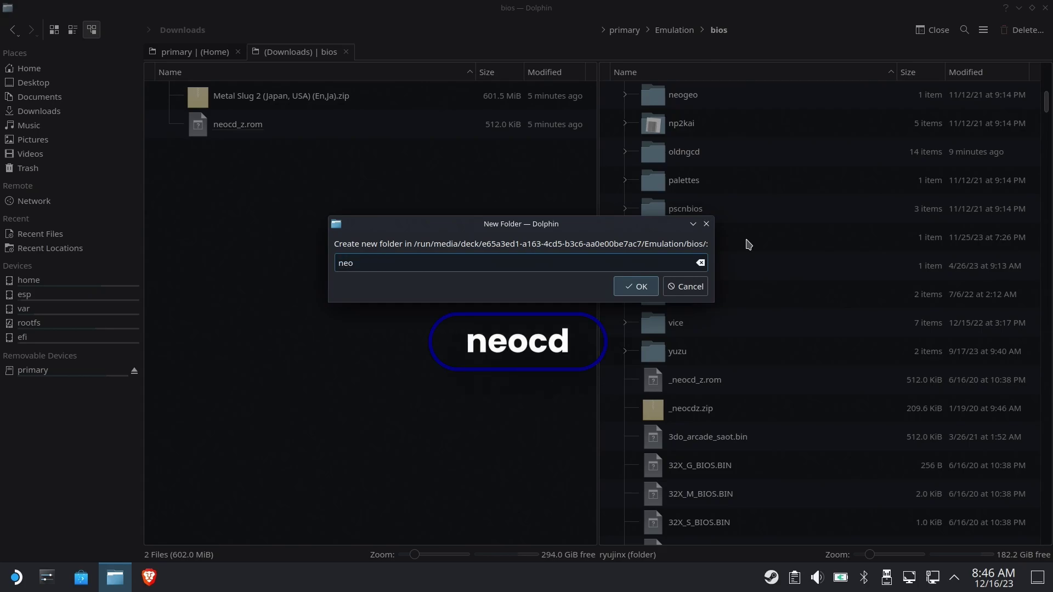
pyautogui.press('Return')
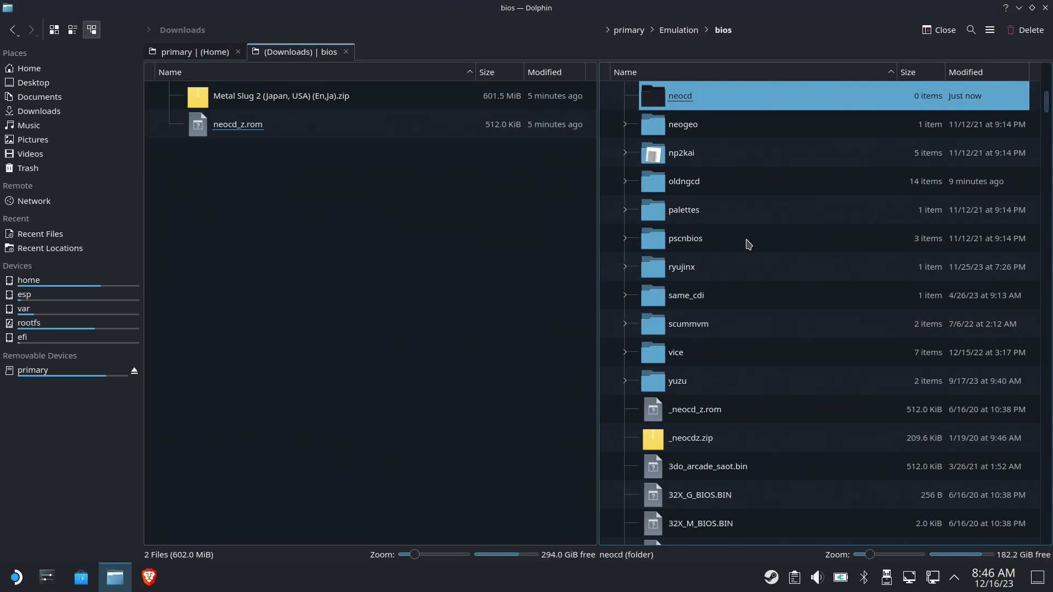
# Step: Open the neocd folder and move neocd_z.rom from Downloads into it
pyautogui.click(693, 97)
pyautogui.click(332, 194)
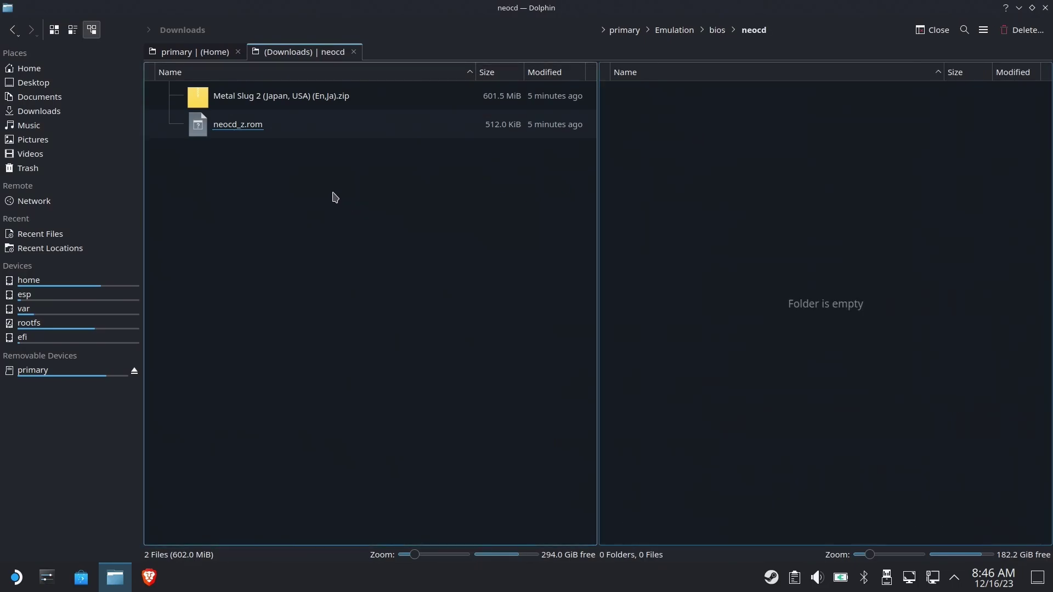
pyautogui.moveTo(217, 130); pyautogui.dragTo(797, 169)
pyautogui.click(835, 179)
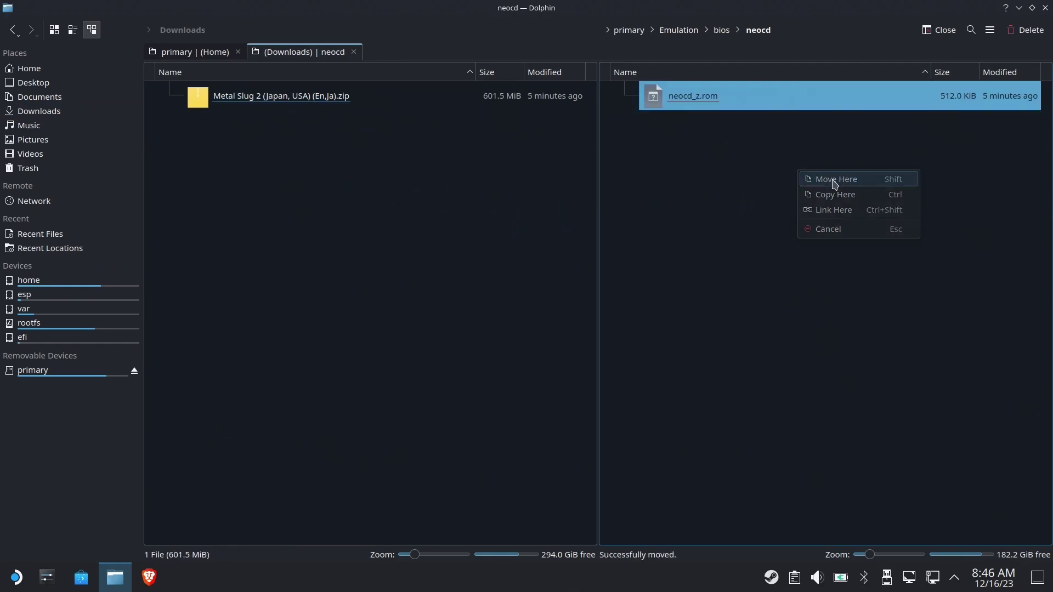
# Step: Go back up to the Emulation folder and open roms/neogeocd in the same pane
pyautogui.click(689, 34)
pyautogui.click(683, 161)
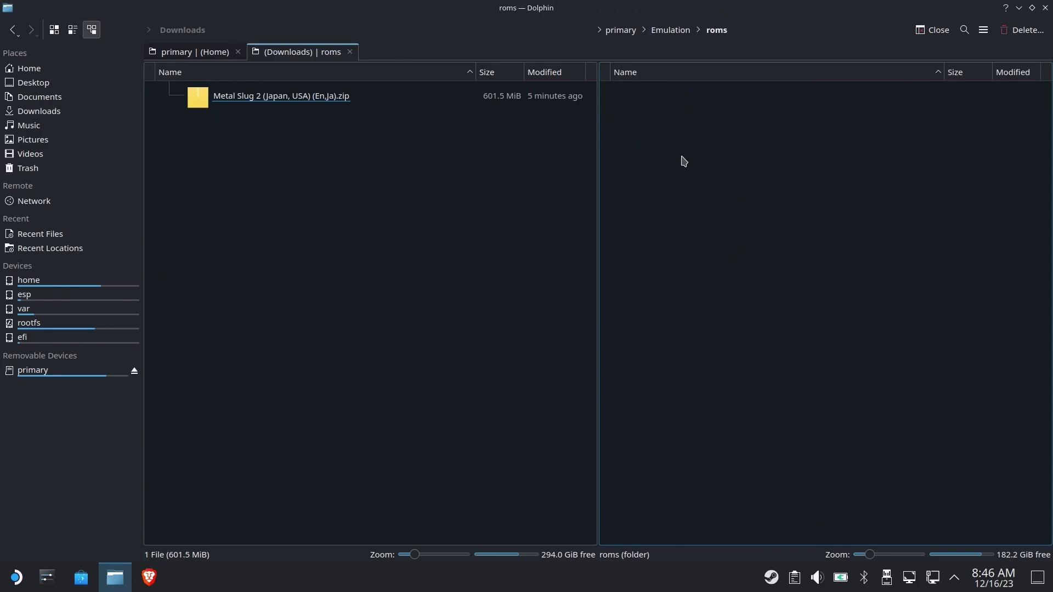
pyautogui.scroll(-20, 735, 164)
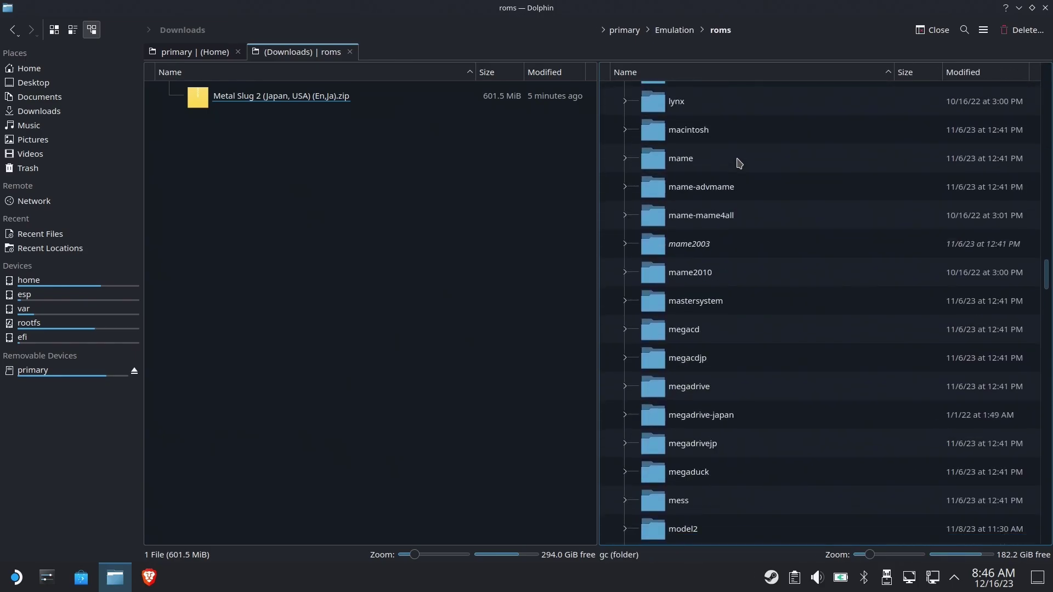
pyautogui.scroll(-8, 738, 162)
pyautogui.scroll(-2, 737, 163)
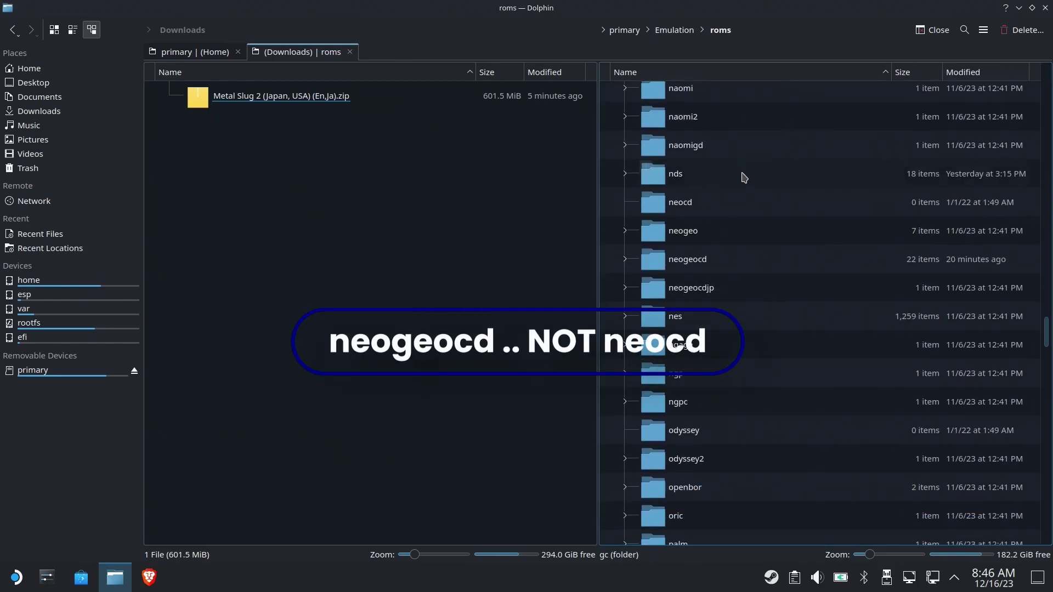
pyautogui.click(693, 260)
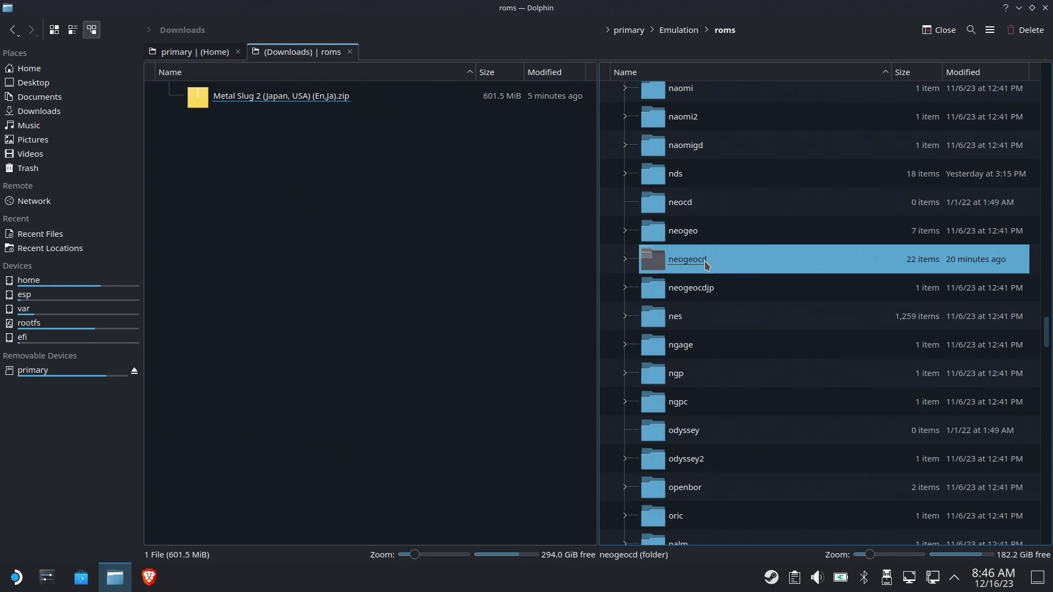
pyautogui.doubleClick(701, 263)
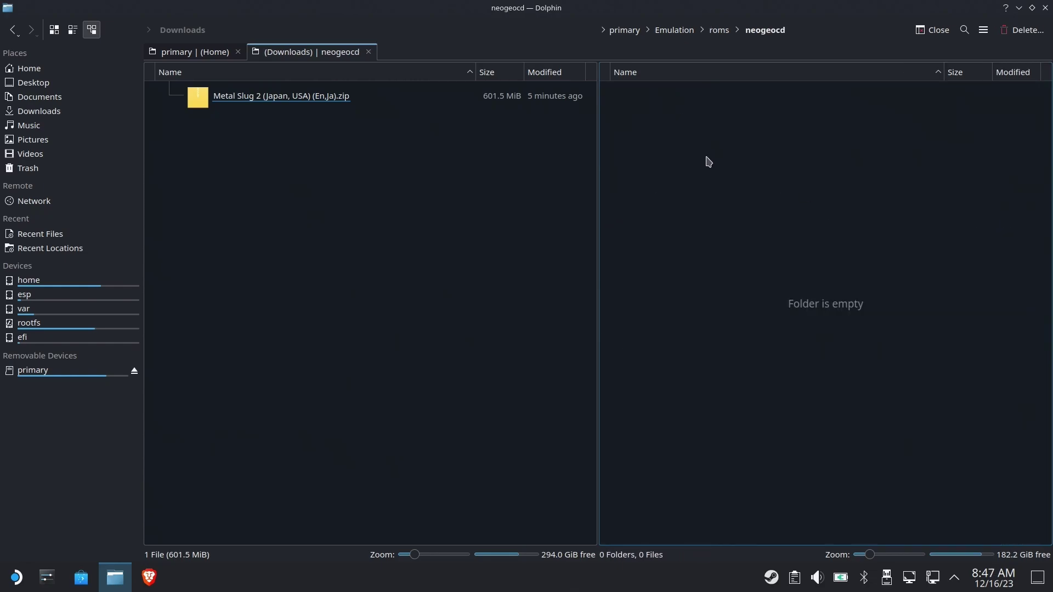
# Step: Extract Metal Slug 2 (Japan, USA) (En,Ja).zip in Downloads with the autodetect subfolder option
pyautogui.click(301, 123)
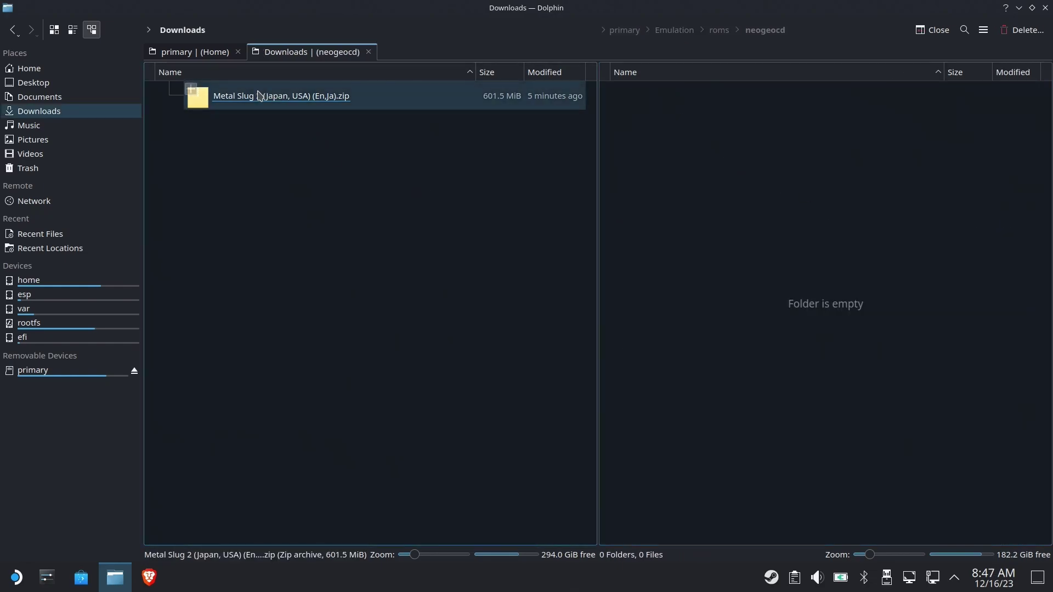
pyautogui.rightClick(328, 101)
pyautogui.moveTo(395, 260)
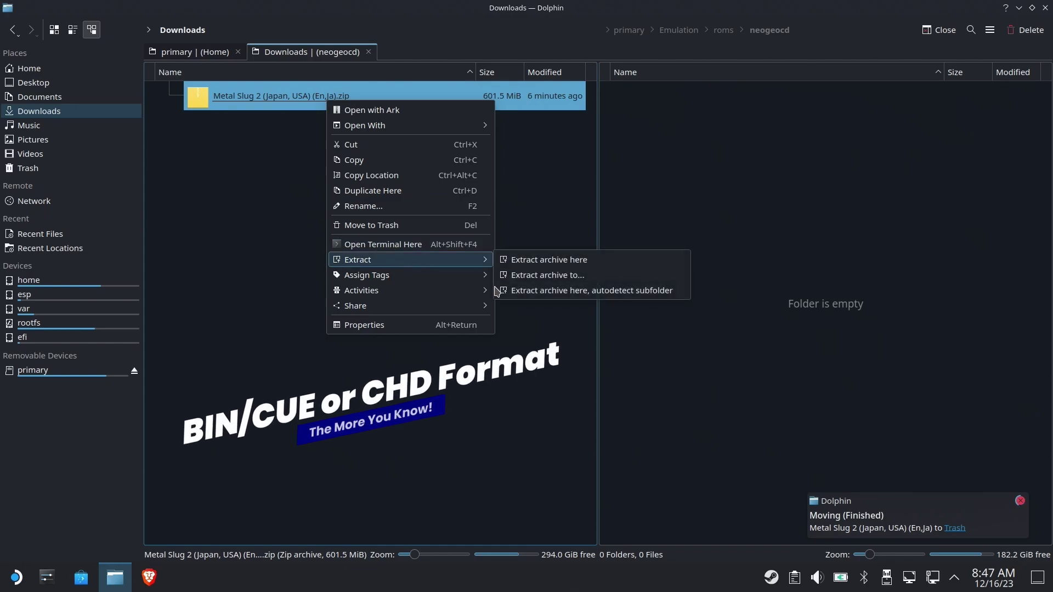
pyautogui.click(512, 290)
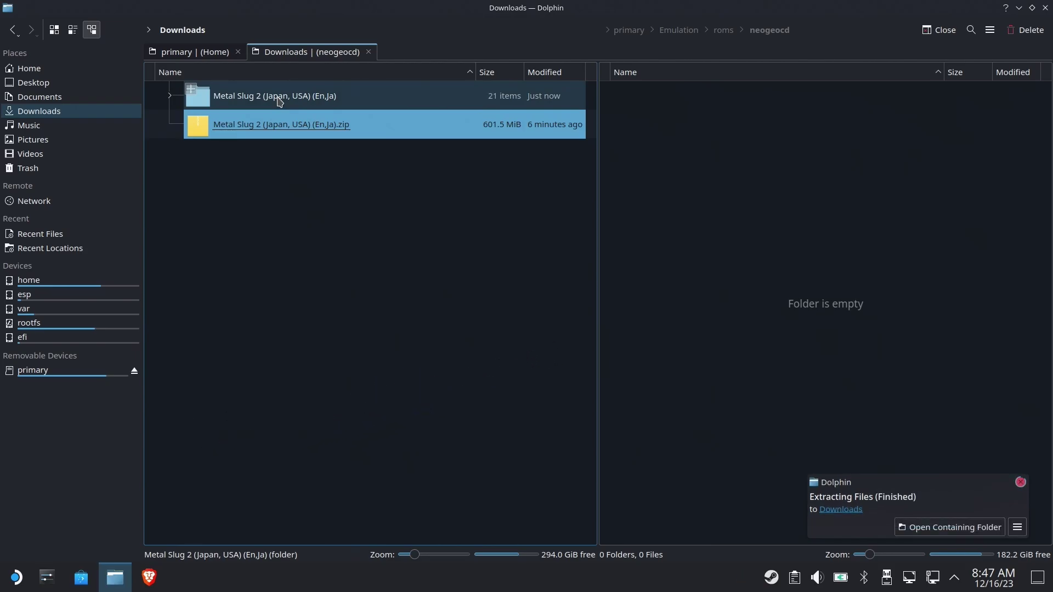
# Step: Move all files from the extracted Metal Slug 2 folder into roms/neogeocd
pyautogui.doubleClick(278, 99)
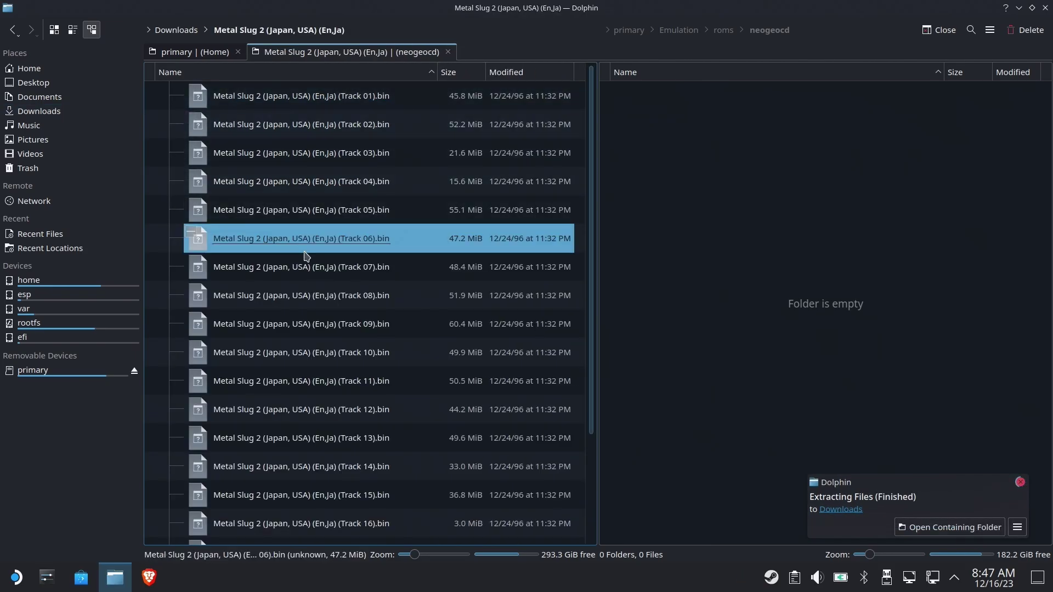
pyautogui.hotkey('ctrl', 'a')
pyautogui.moveTo(268, 196); pyautogui.dragTo(756, 214)
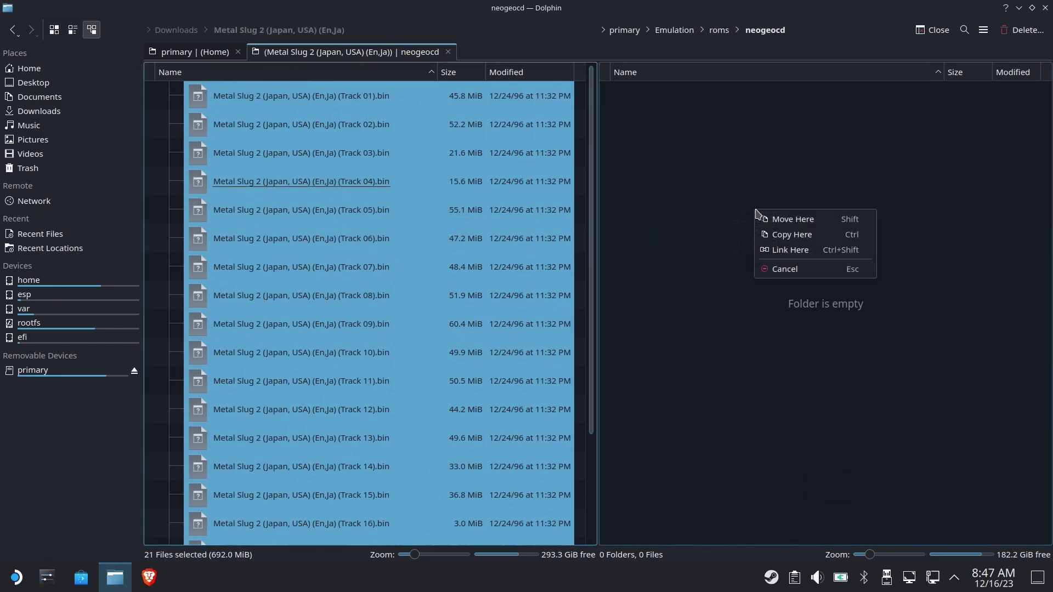
pyautogui.click(794, 218)
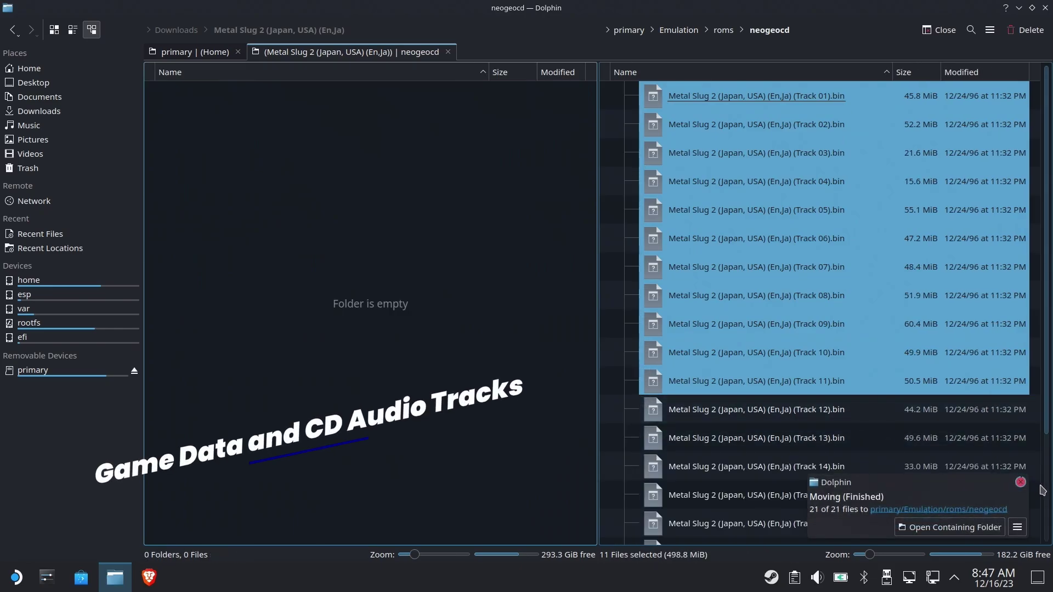
pyautogui.click(1021, 482)
# Step: Examine the moved track files and the Metal Slug 2 cue file in neogeocd
pyautogui.scroll(-2, 789, 384)
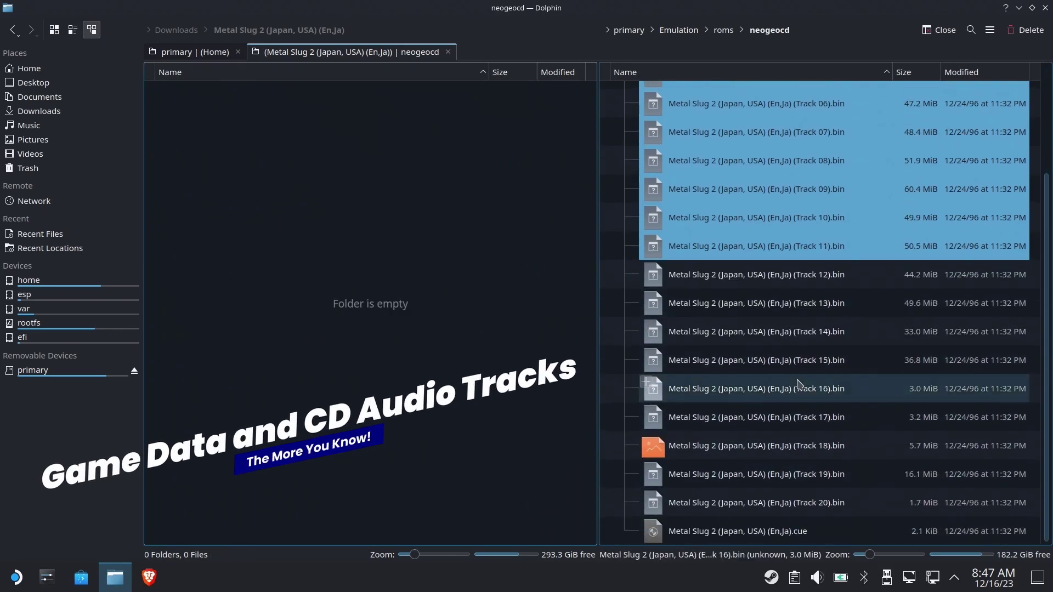
pyautogui.click(783, 542)
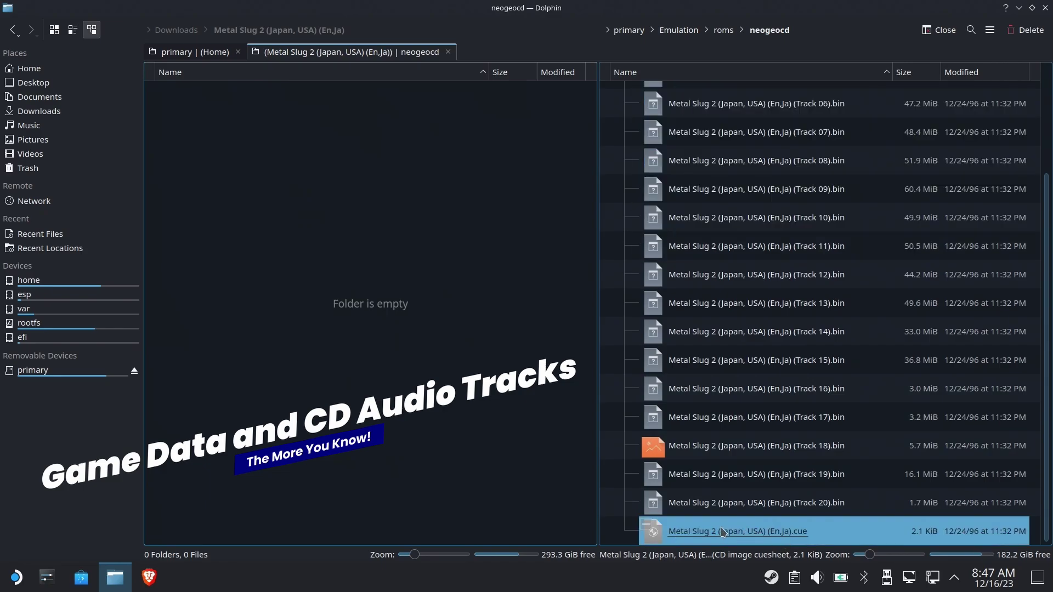
pyautogui.scroll(3, 790, 439)
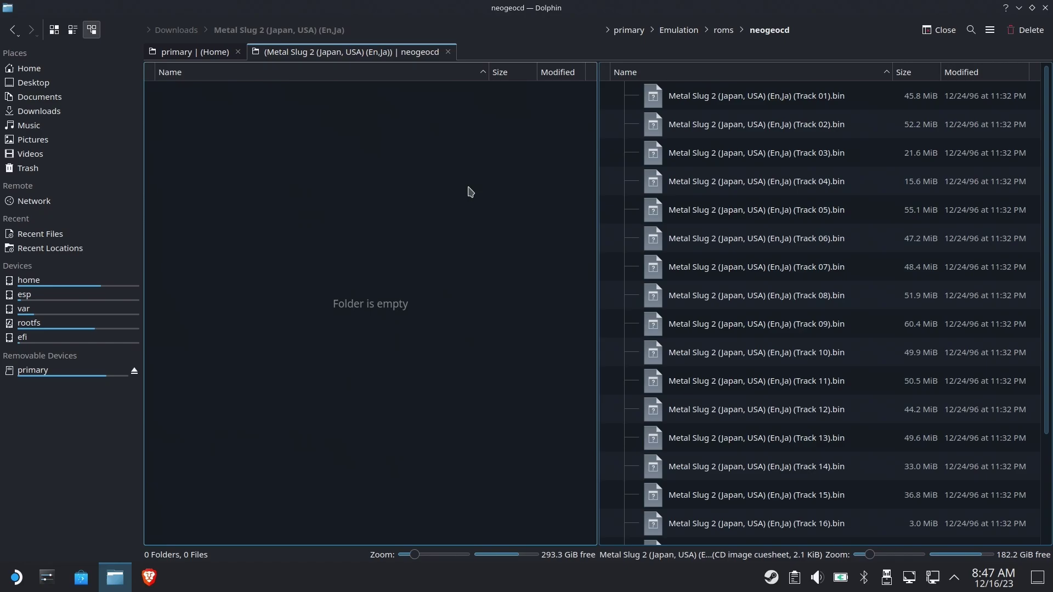
# Step: Close the file manager and launch EmulationStation DE from Steam's Gaming Mode
pyautogui.click(444, 192)
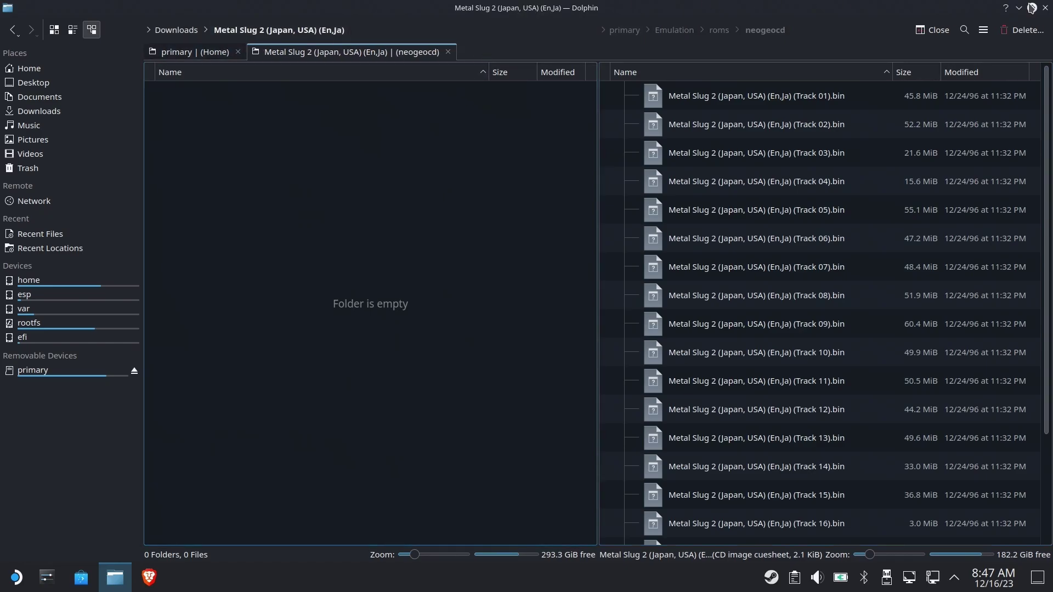
pyautogui.click(1045, 8)
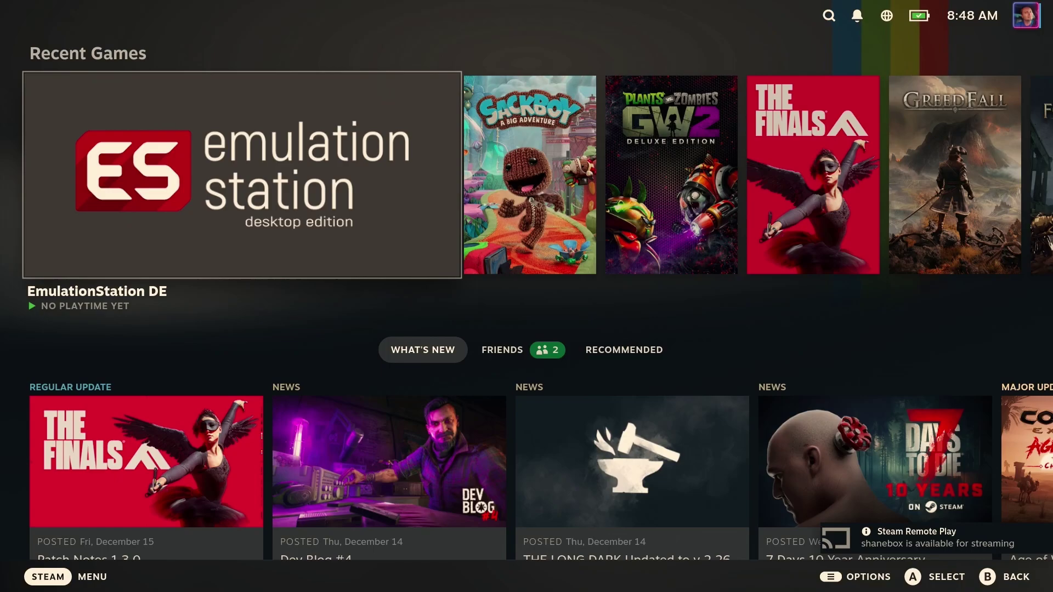
pyautogui.press('Return')
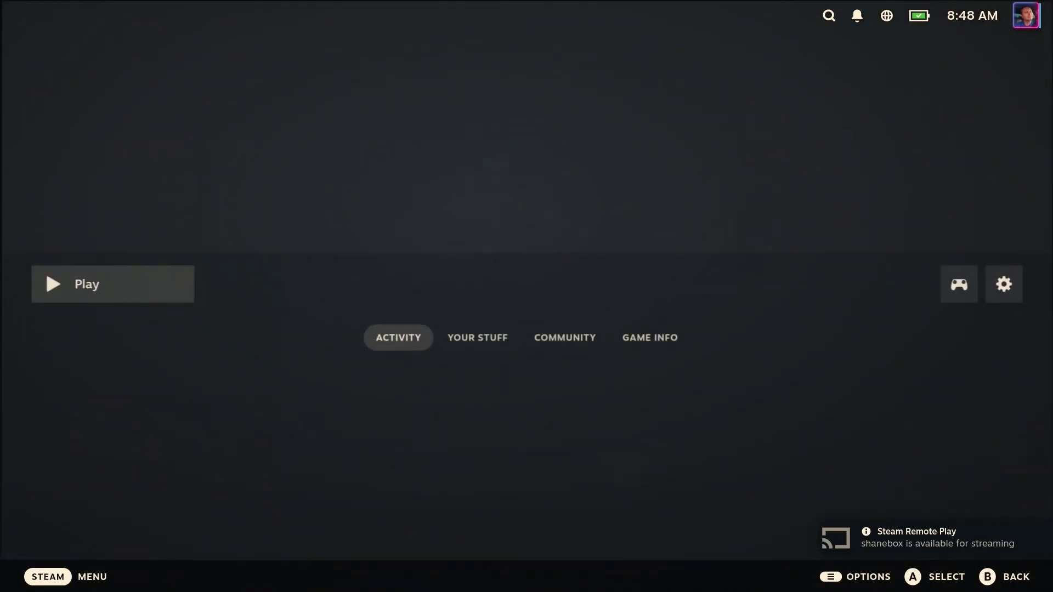
pyautogui.press('Return')
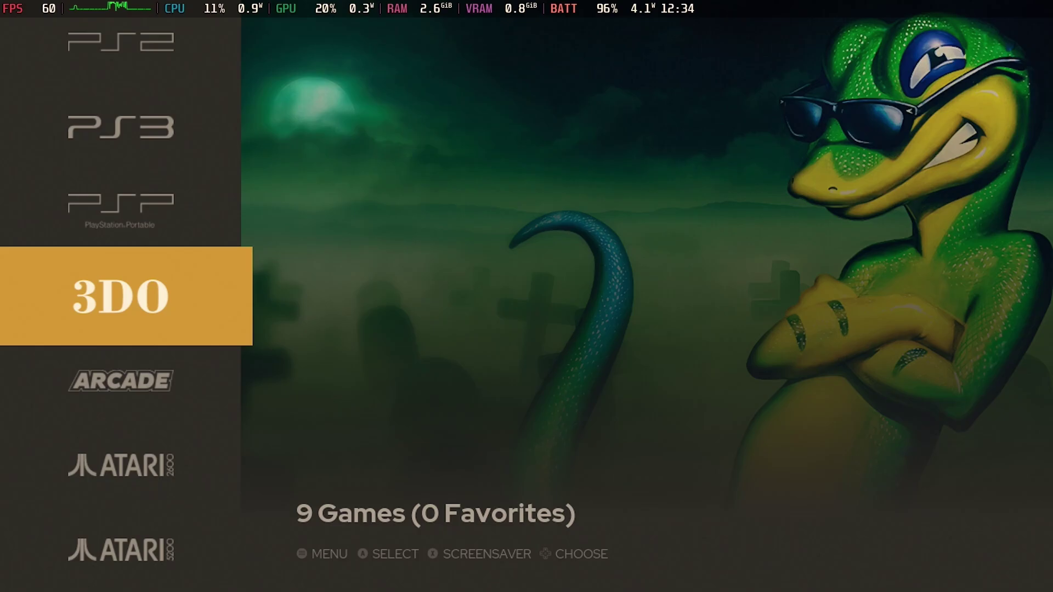
# Step: Open the Neo Geo CD system and launch Metal Slug 2 (Japan, USA) (En,Ja)
pyautogui.press('Up')
pyautogui.press('Up')
pyautogui.press('Up')
pyautogui.press('Up')
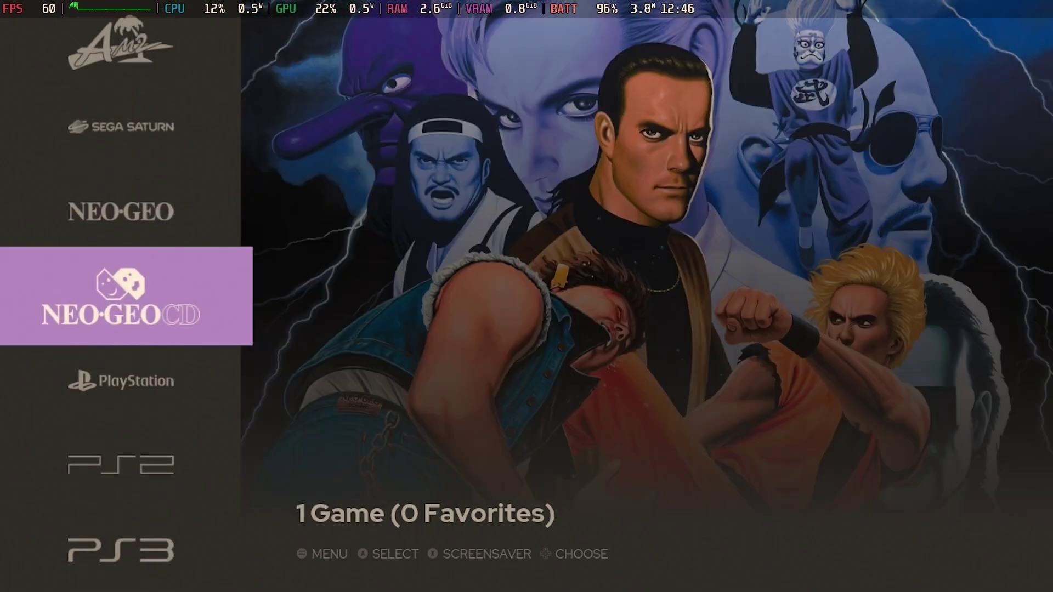
pyautogui.press('Return')
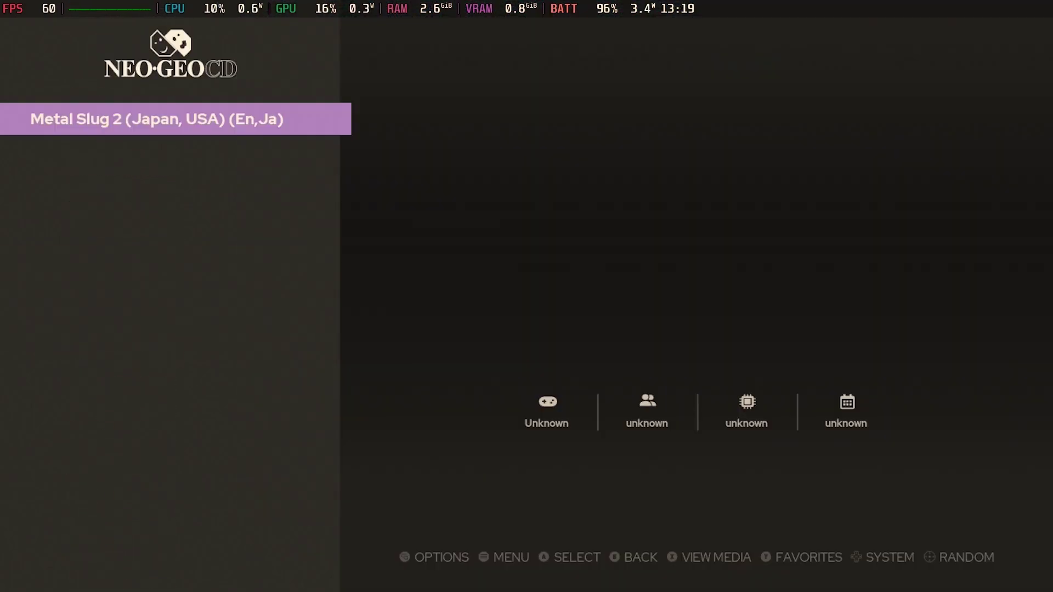
pyautogui.press('Return')
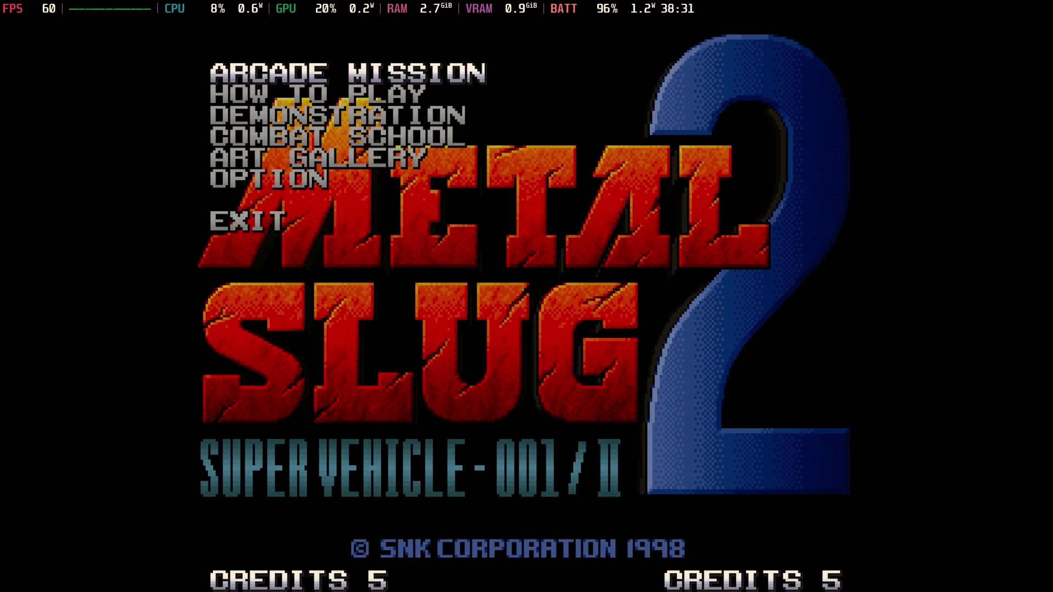
# Step: Start an Arcade Mission in Metal Slug 2 with Marco as the soldier
pyautogui.press('Return')
pyautogui.press('Return')
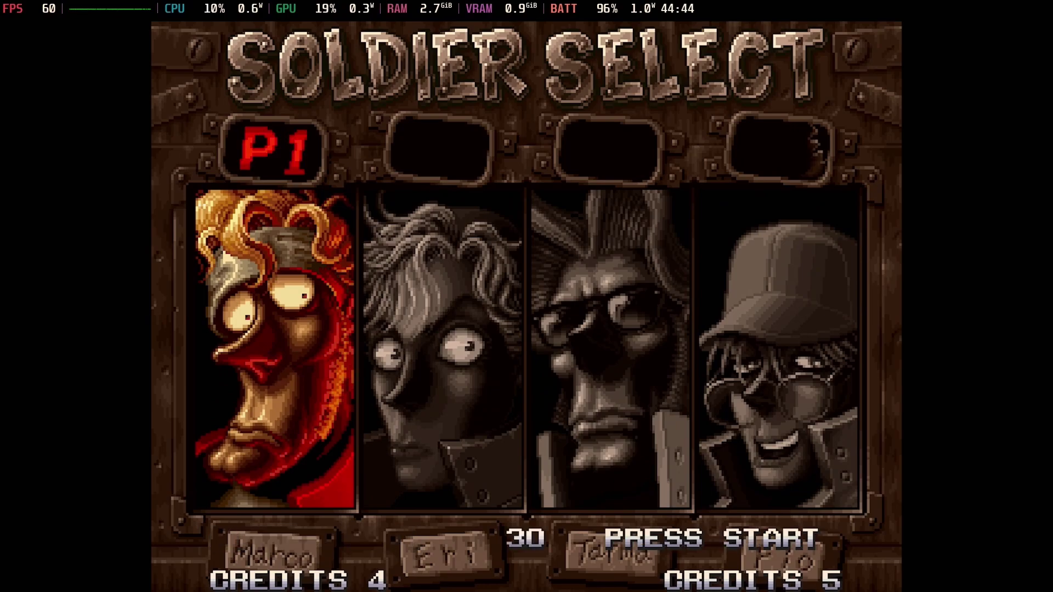
pyautogui.press('Return')
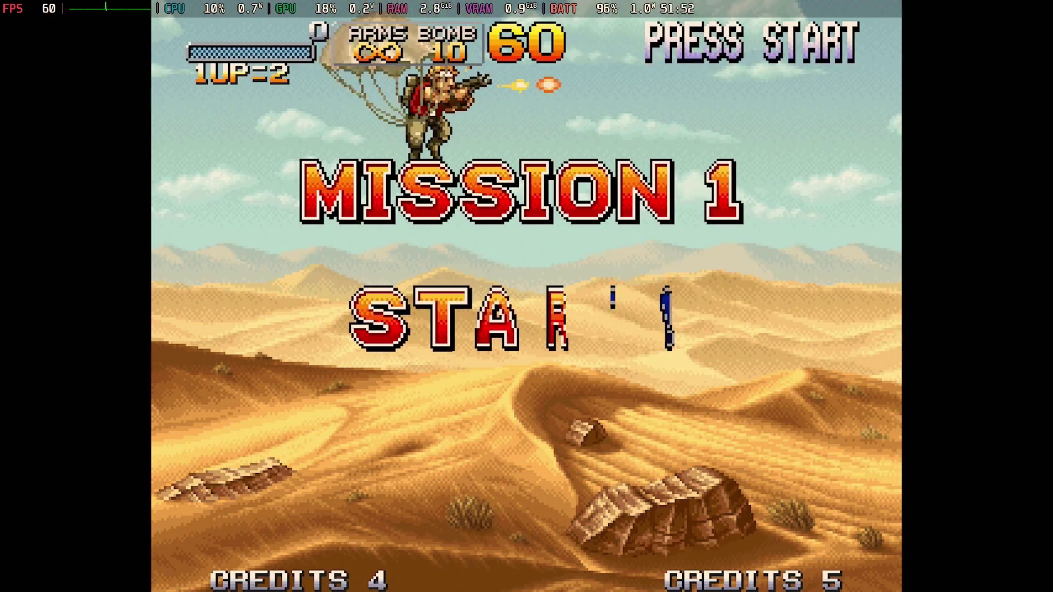
pyautogui.press('c')
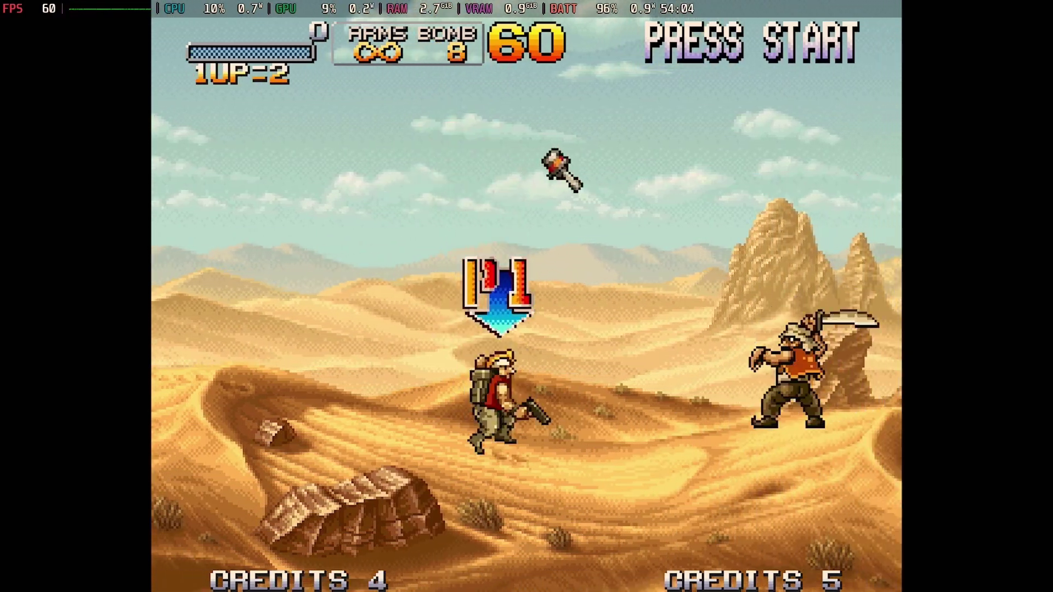
pyautogui.press('c')
pyautogui.press('x')
pyautogui.press('Right')
pyautogui.press('c')
pyautogui.press('c')
pyautogui.press('c')
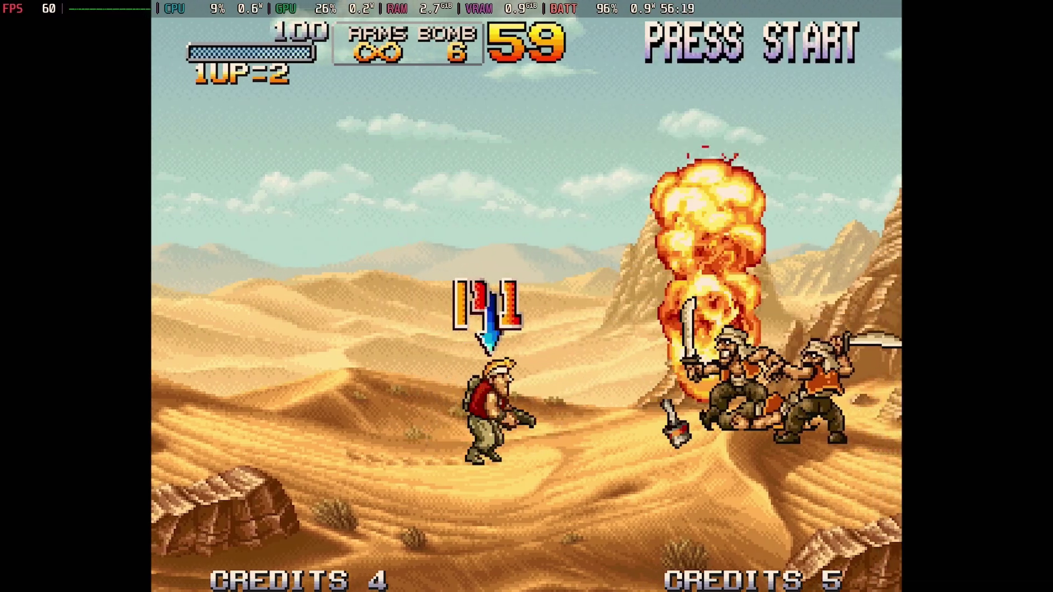
pyautogui.press('x')
pyautogui.press('Right')
pyautogui.press('z')
pyautogui.press('z')
pyautogui.press('z')
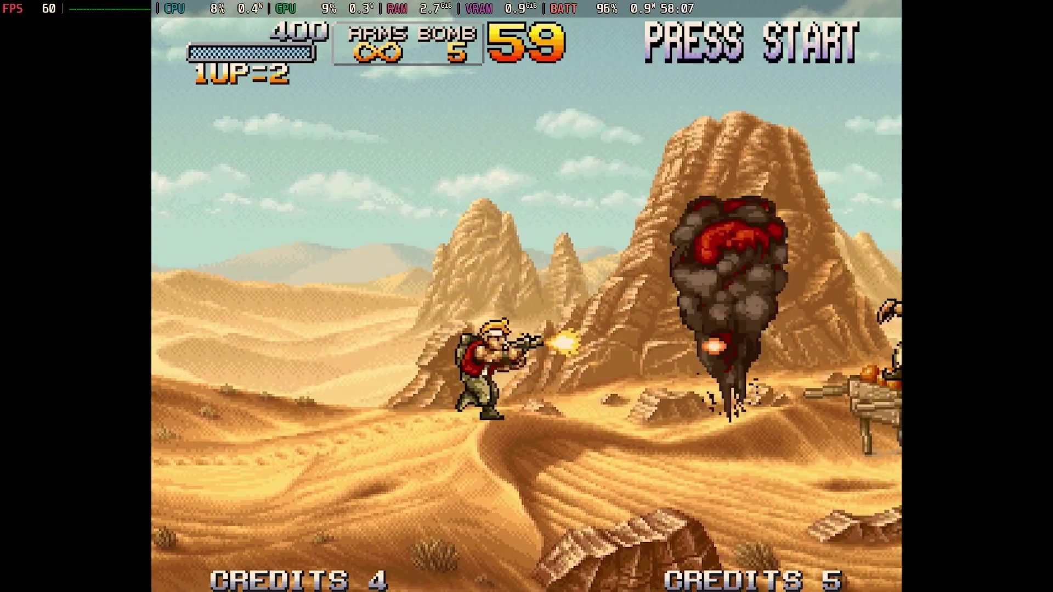
pyautogui.press('Right')
pyautogui.press('z')
pyautogui.press('z')
pyautogui.press('z')
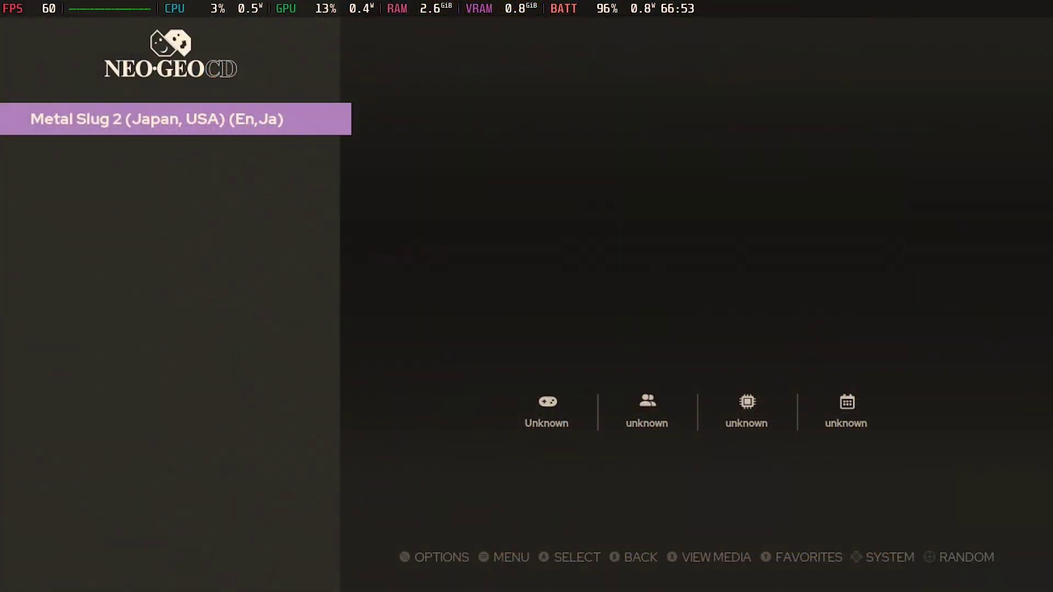
# Step: Leave EmulationStation DE, switch to EmuDeck and run its Compression Tool
pyautogui.press('Escape')
pyautogui.press('Return')
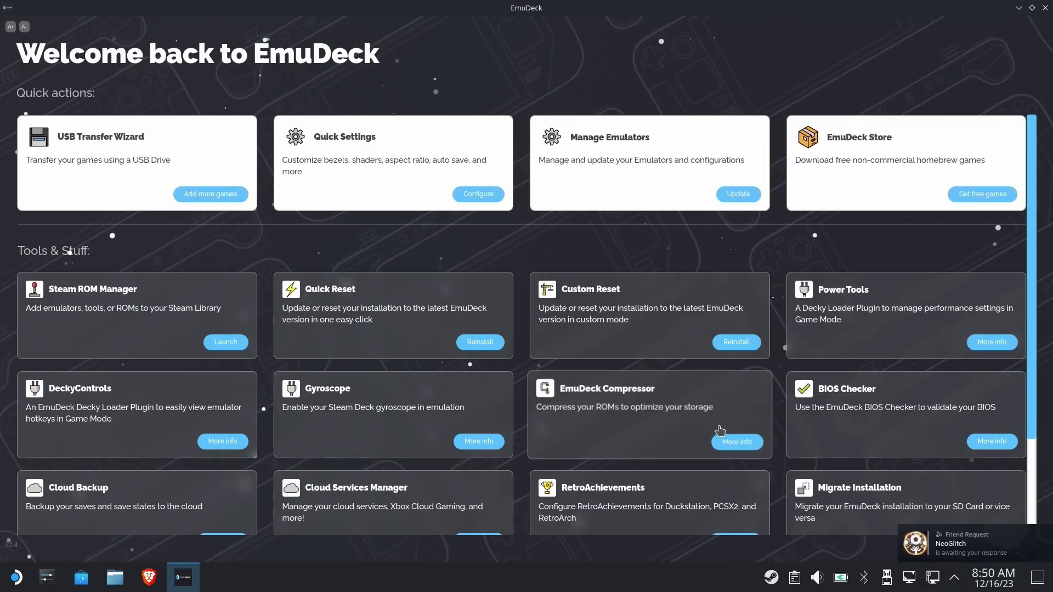
pyautogui.click(652, 417)
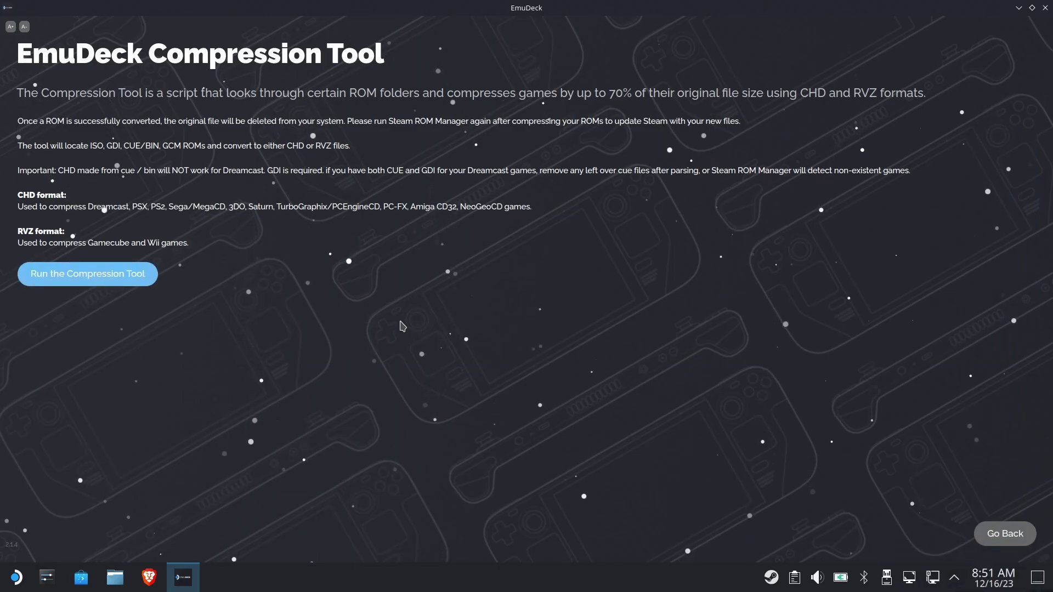
pyautogui.click(110, 277)
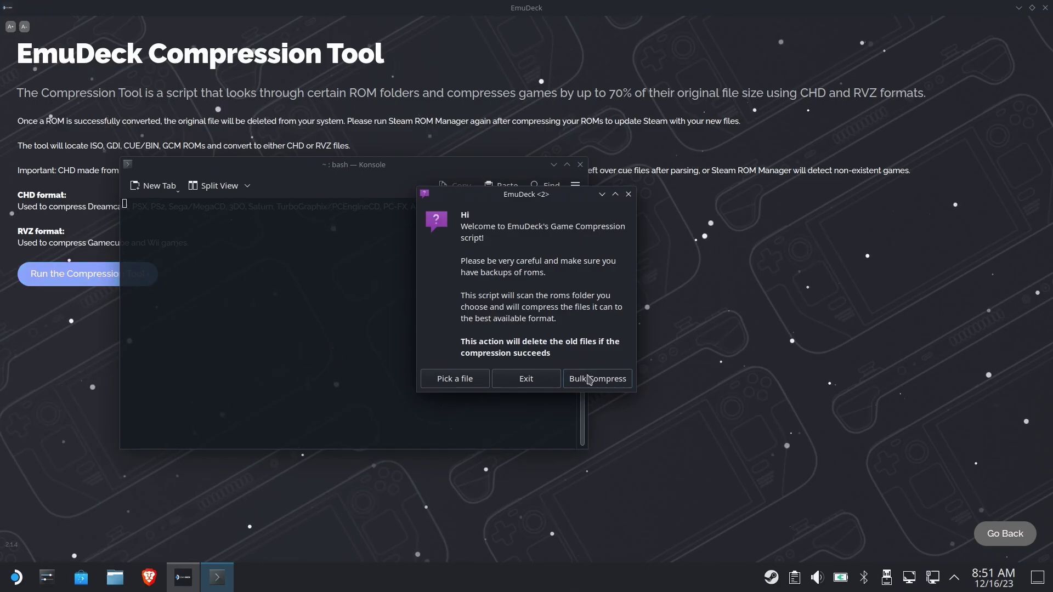
# Step: Bulk compress the games in the neogeocd ROM folder
pyautogui.click(589, 379)
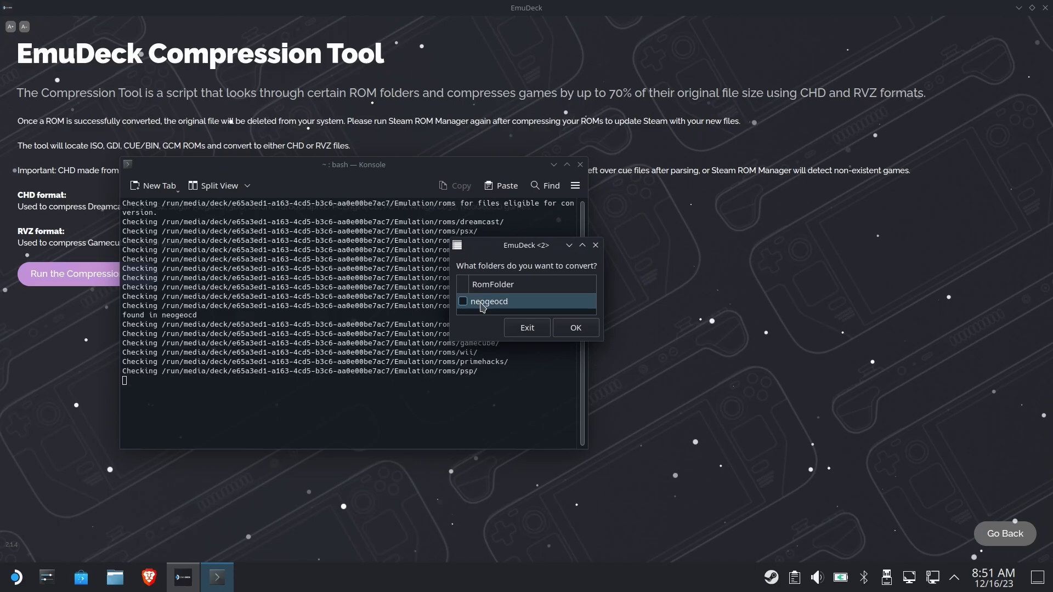
pyautogui.click(463, 302)
pyautogui.click(584, 332)
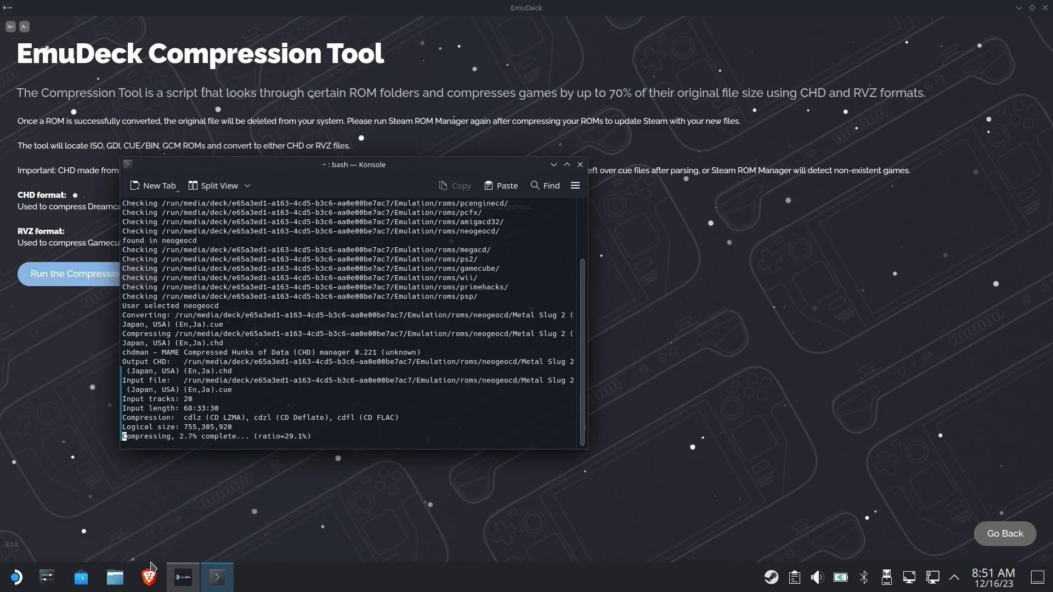
# Step: Check the Metal Slug 2 files in the neogeocd folder during compression and dismiss the tool's completion message
pyautogui.click(114, 577)
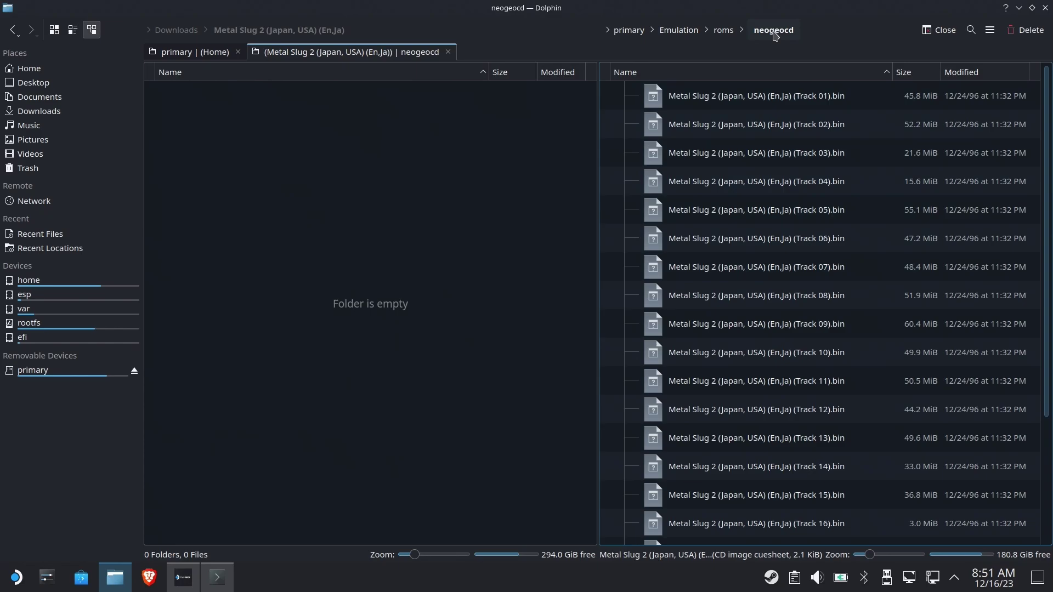
pyautogui.scroll(-3, 776, 181)
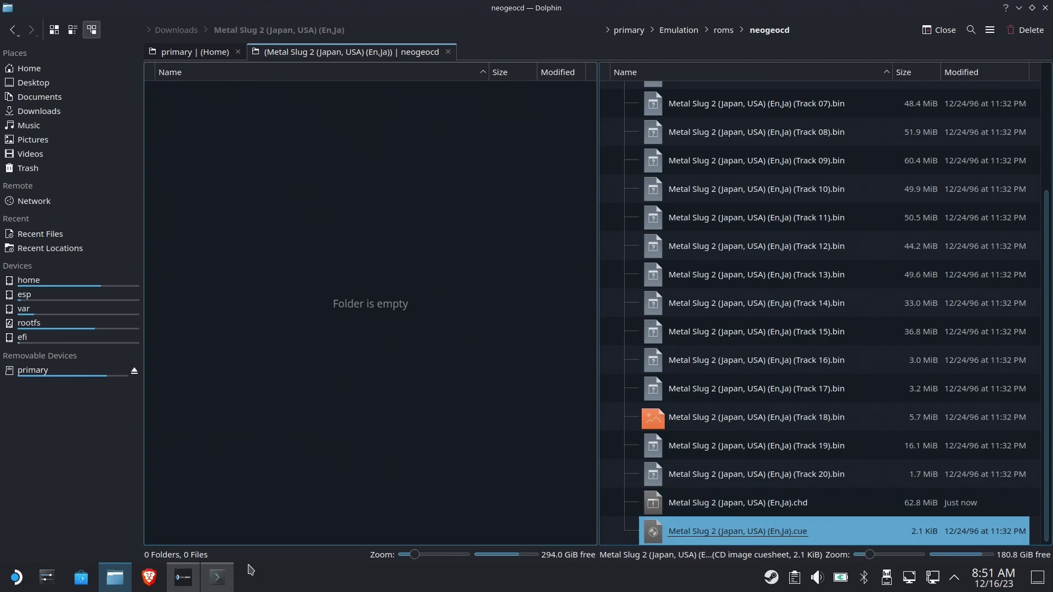
pyautogui.click(225, 580)
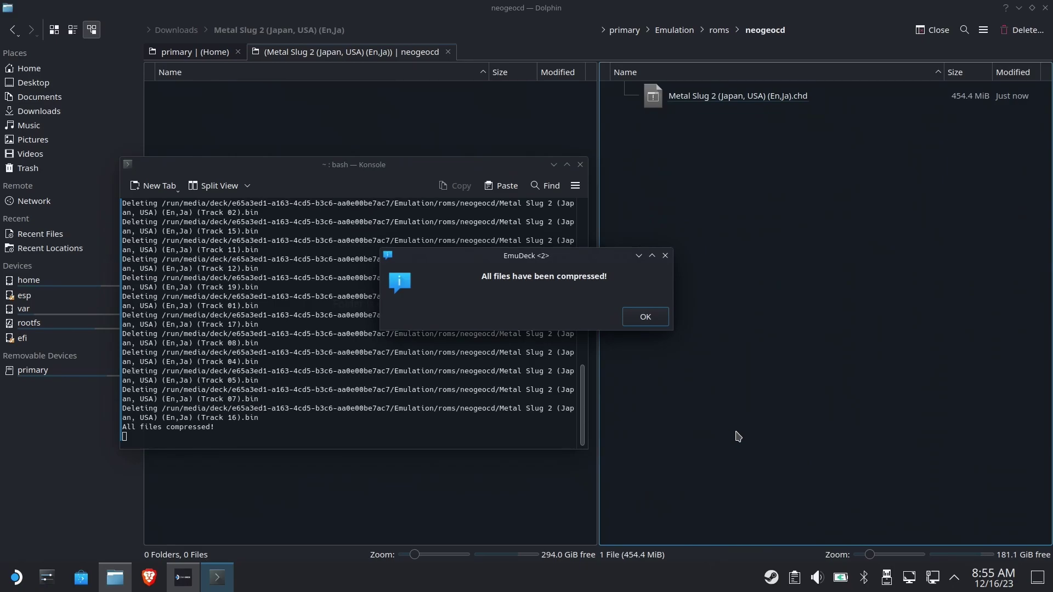
pyautogui.click(643, 318)
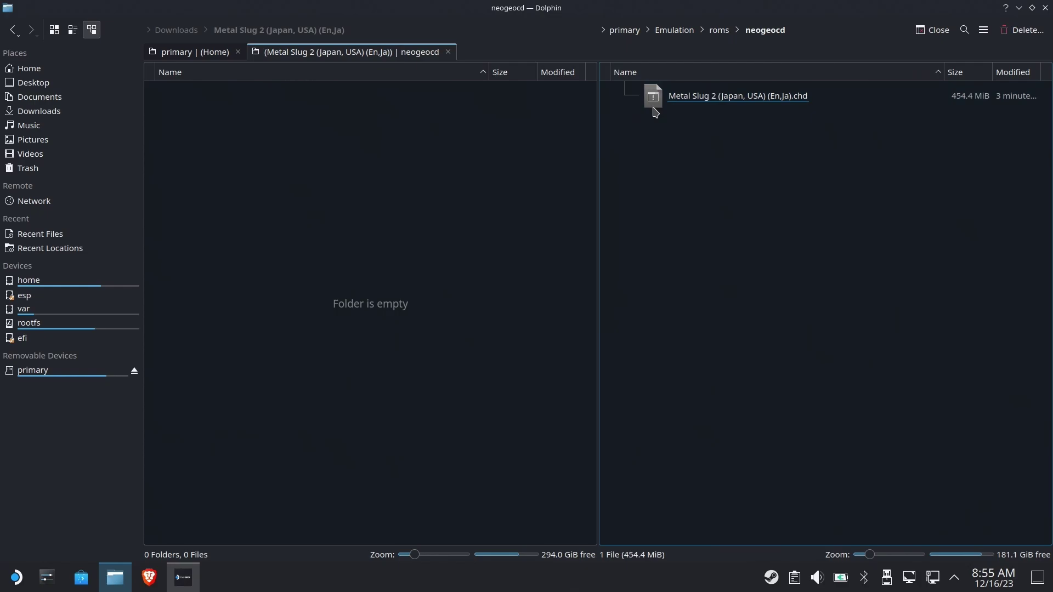
# Step: Compare the size of the Metal Slug 2 chd file in neogeocd with the original zip in Downloads
pyautogui.click(801, 106)
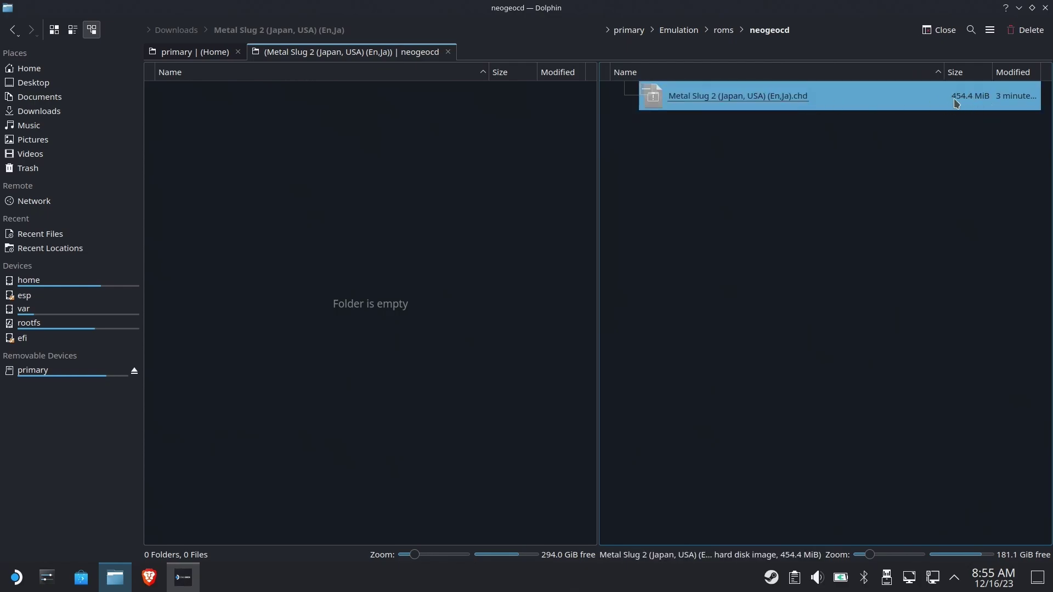
pyautogui.click(261, 127)
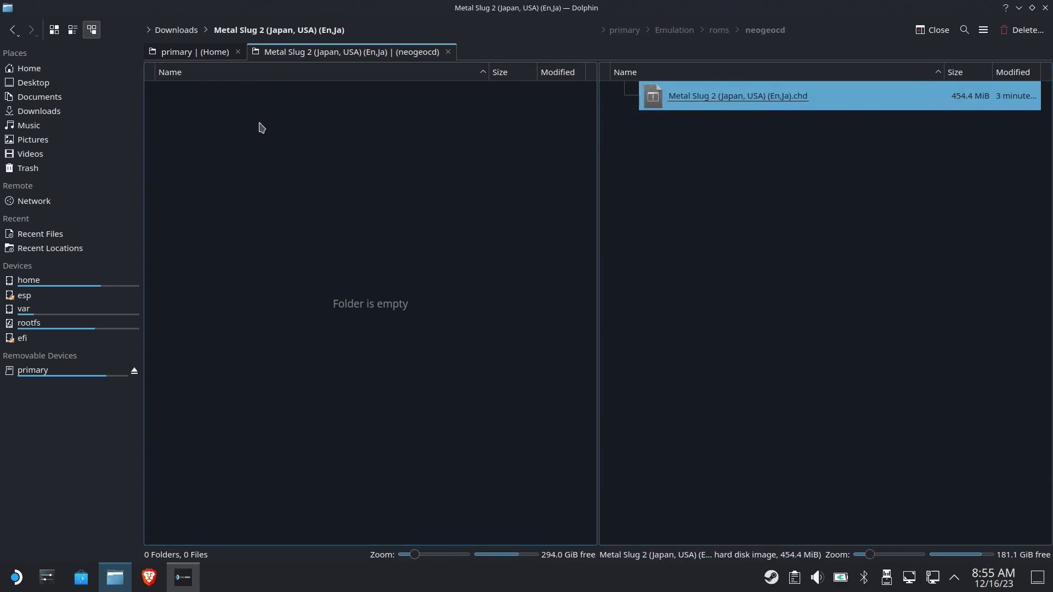
pyautogui.click(41, 111)
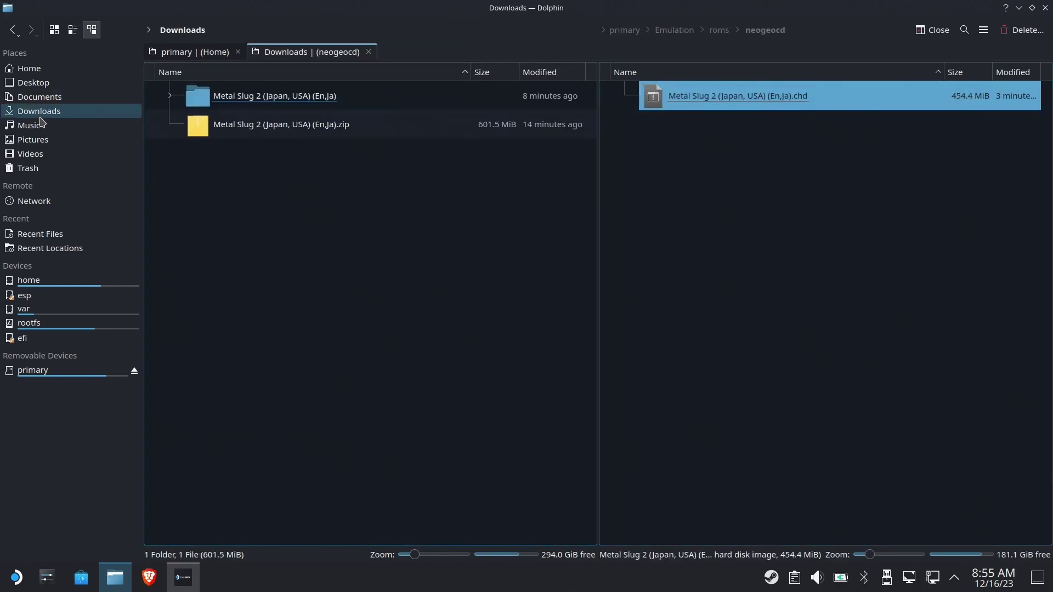
pyautogui.click(326, 96)
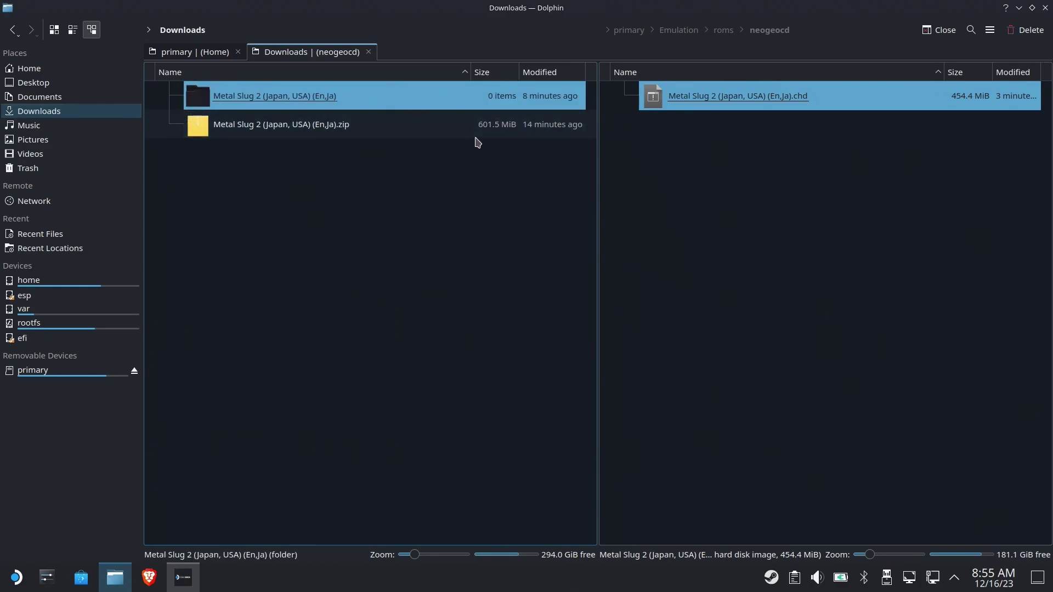
pyautogui.doubleClick(381, 107)
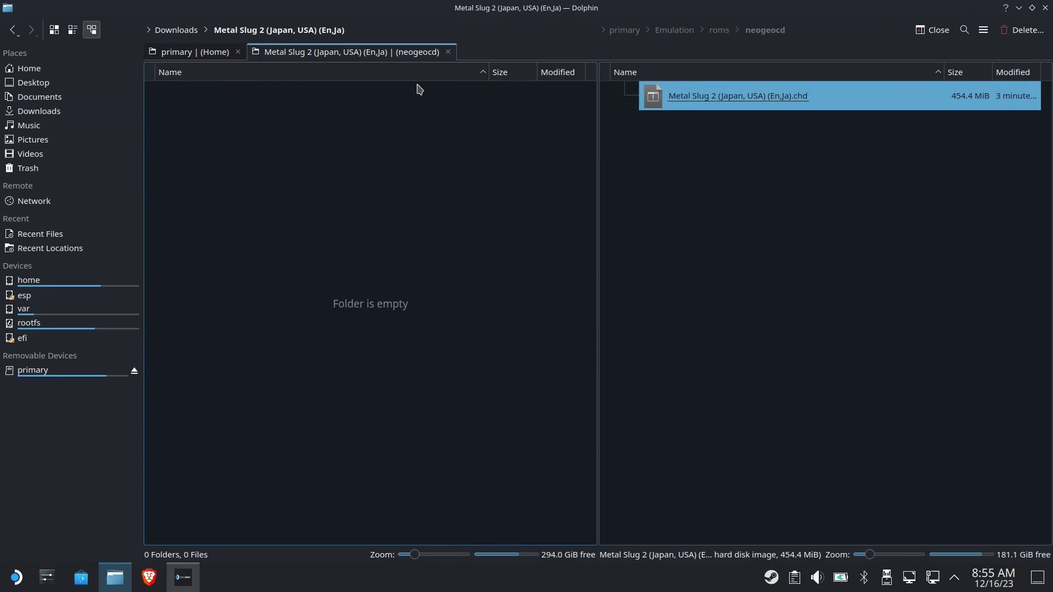
# Step: Delete the extracted Metal Slug 2 (Japan, USA) (En,Ja) folder and its zip archive from Downloads
pyautogui.click(218, 55)
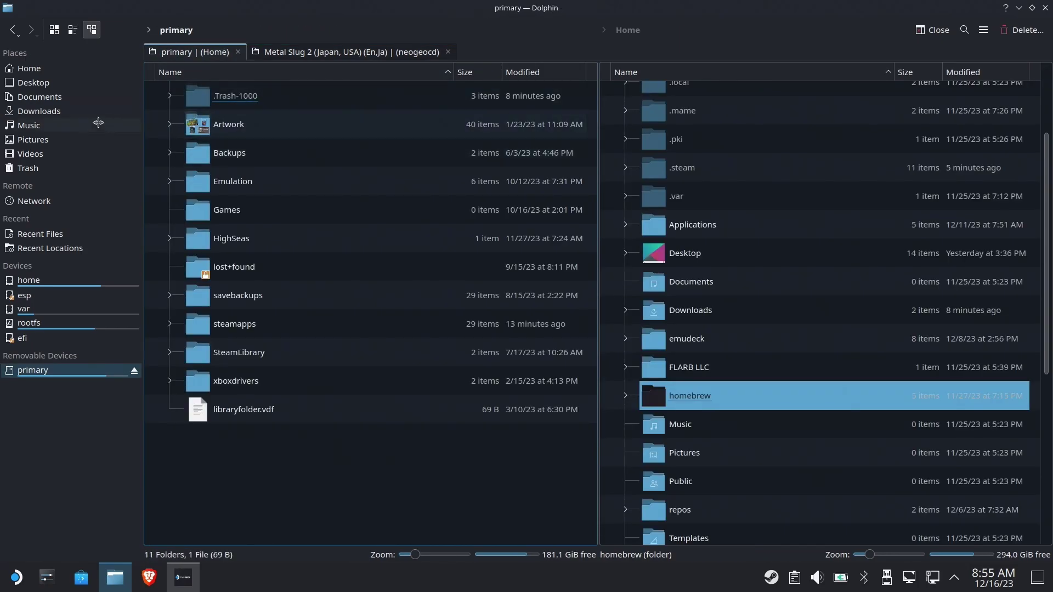
pyautogui.click(53, 110)
pyautogui.moveTo(329, 187); pyautogui.dragTo(272, 110)
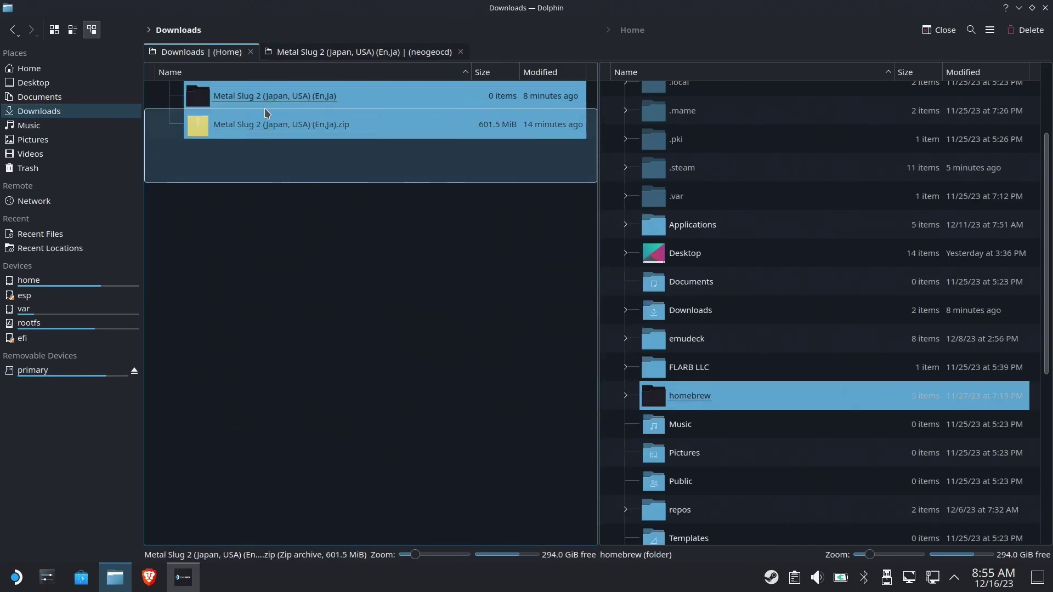
pyautogui.click(1009, 34)
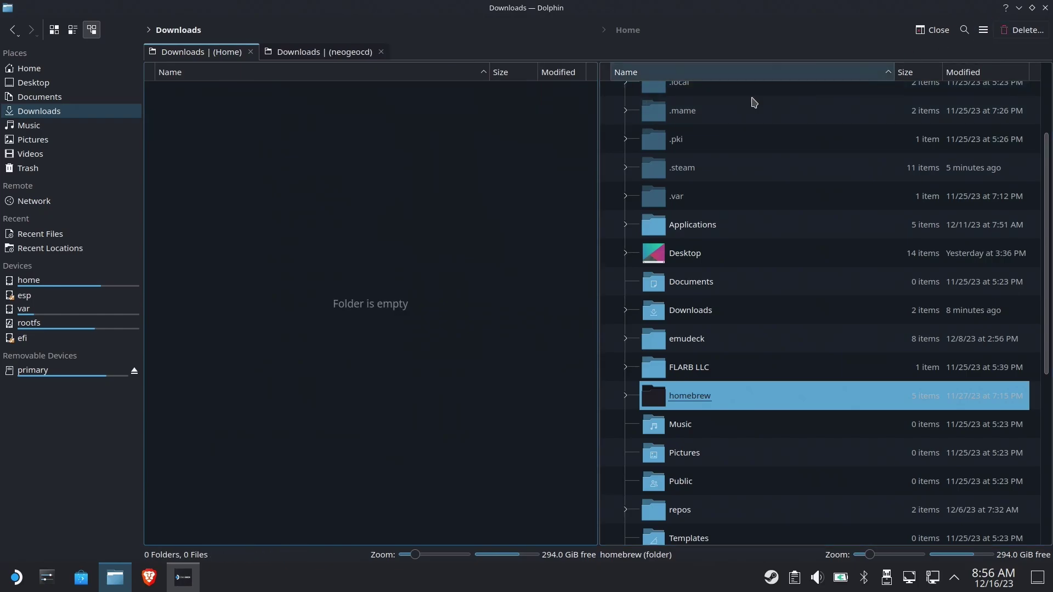
# Step: Close the file manager and EmuDeck to return to the desktop
pyautogui.click(1045, 9)
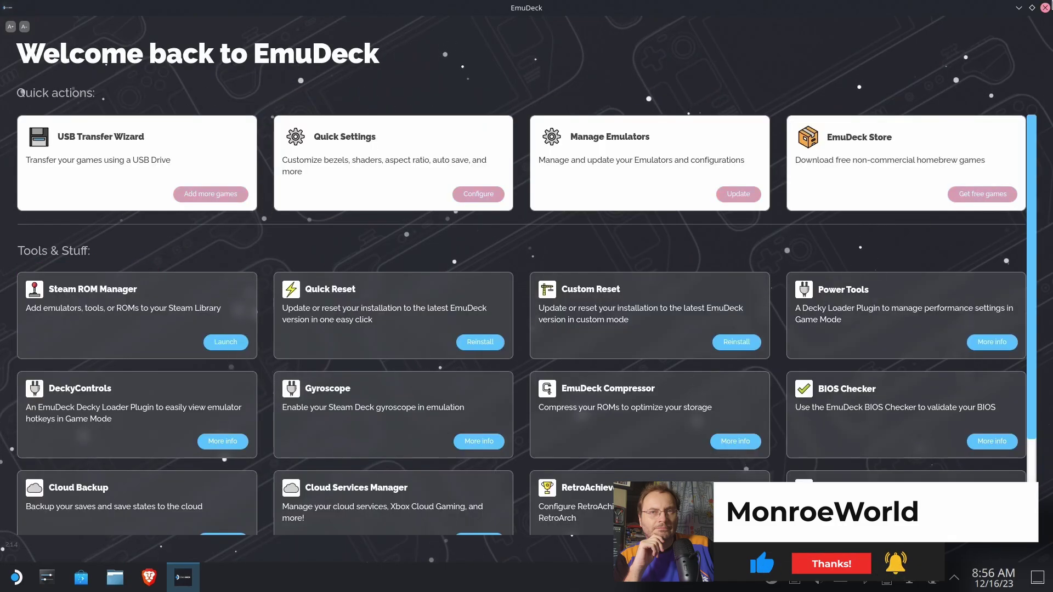
pyautogui.click(1045, 8)
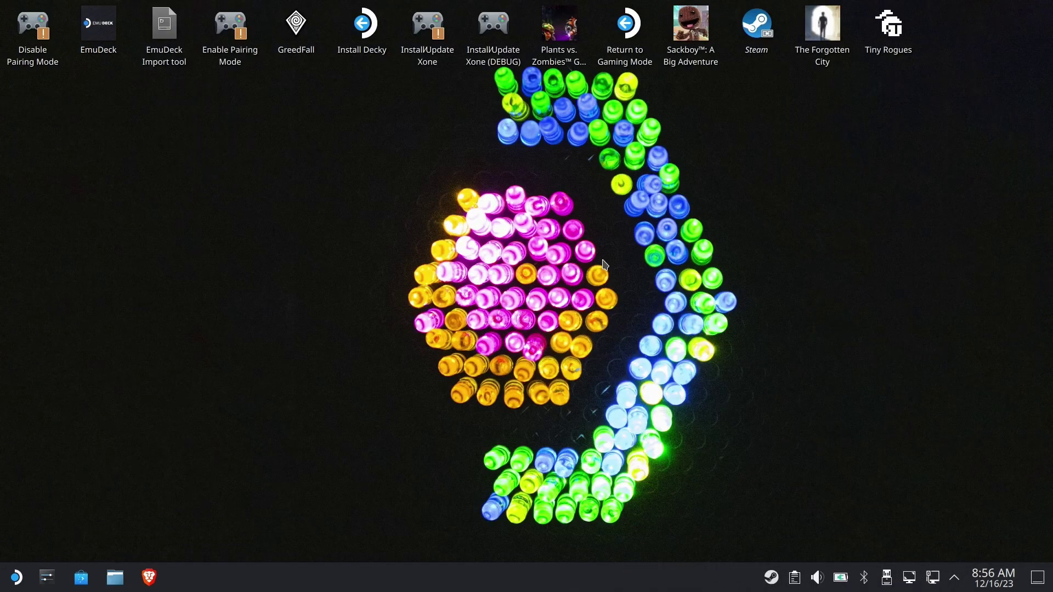